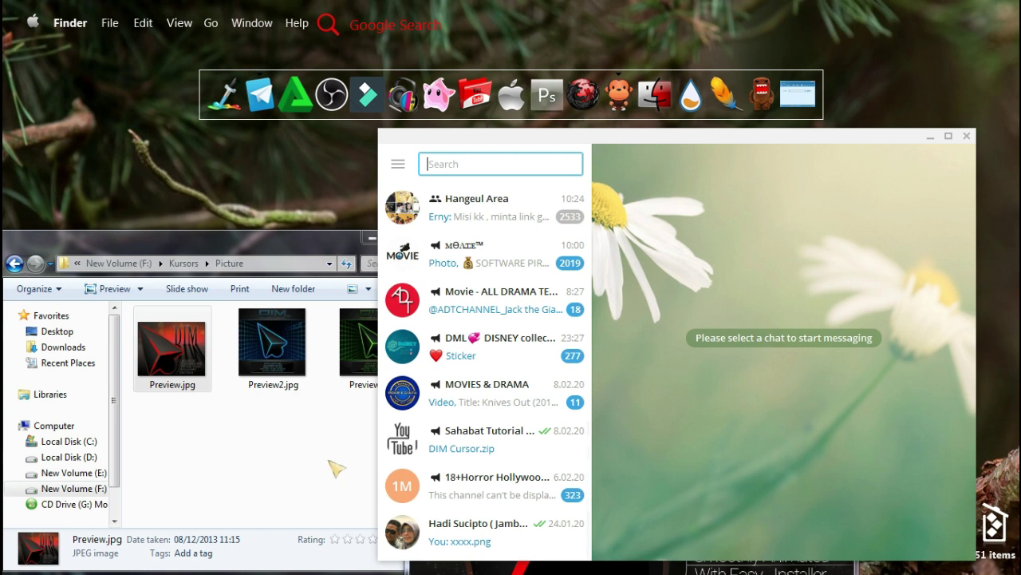
Switch to Telegram and view the channel info of the Sahabat Tutorial GP channel
left_click(332, 465)
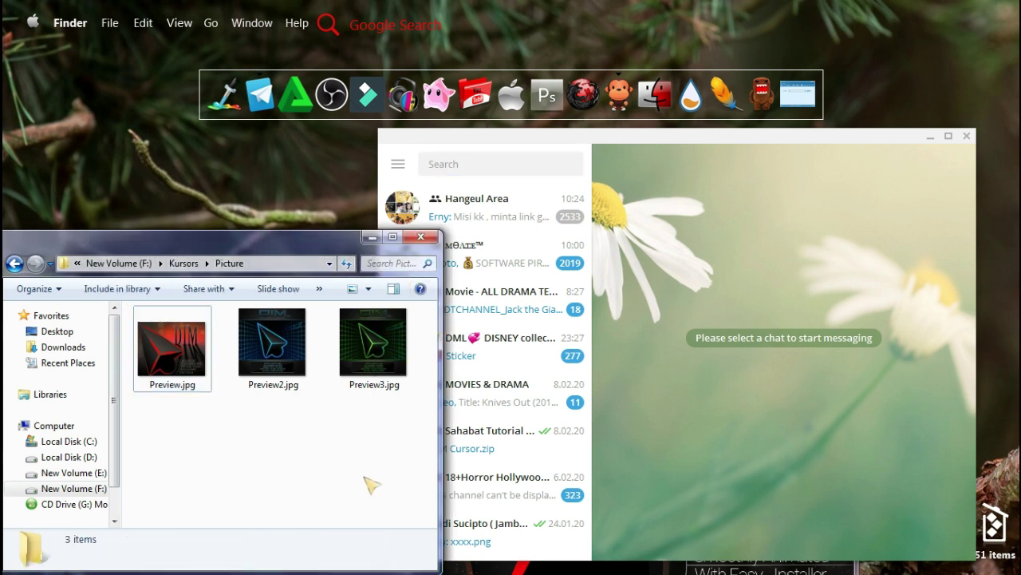
left_click(644, 296)
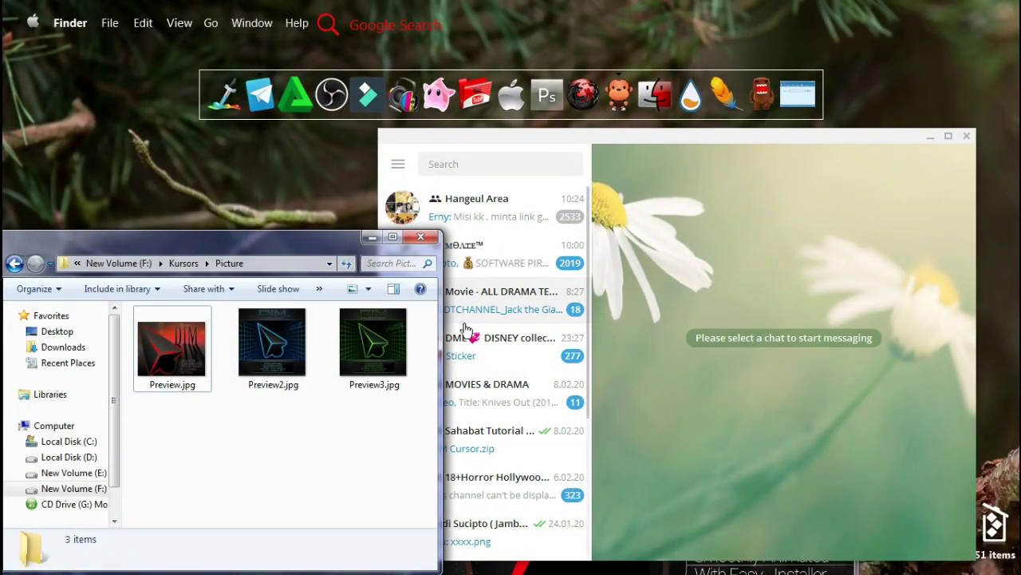
left_click(643, 292)
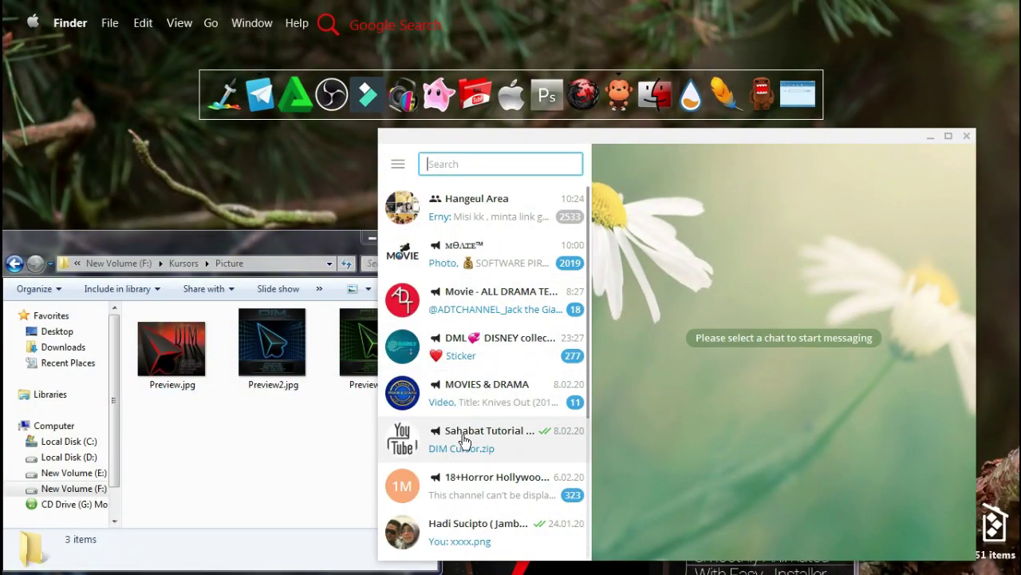
left_click(517, 425)
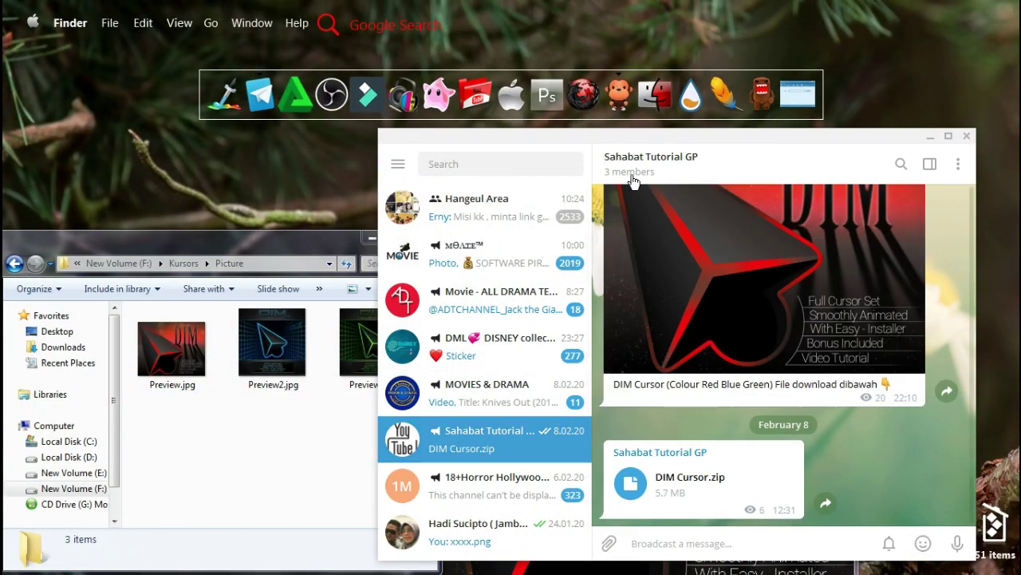
left_click(639, 166)
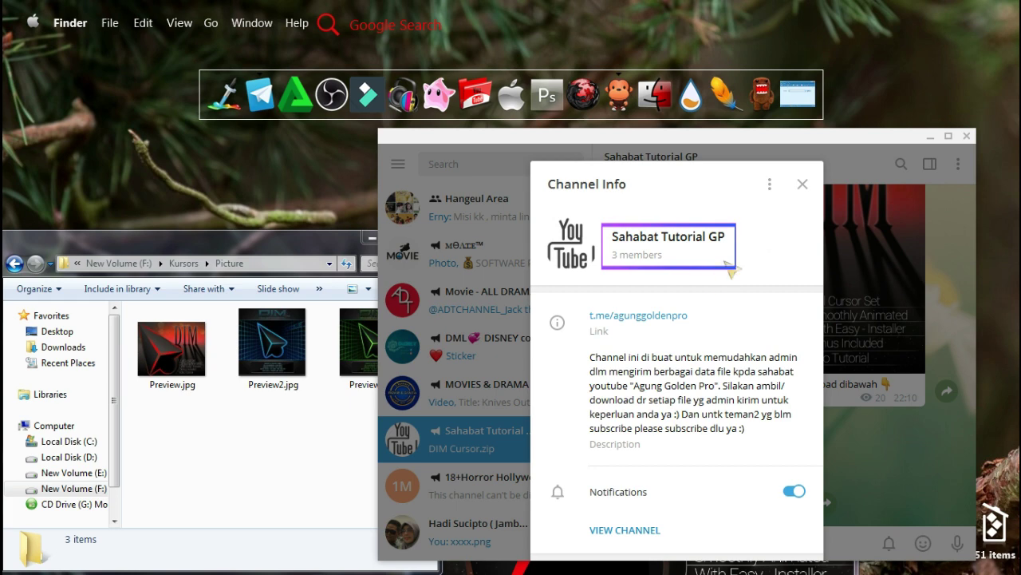
left_click(804, 185)
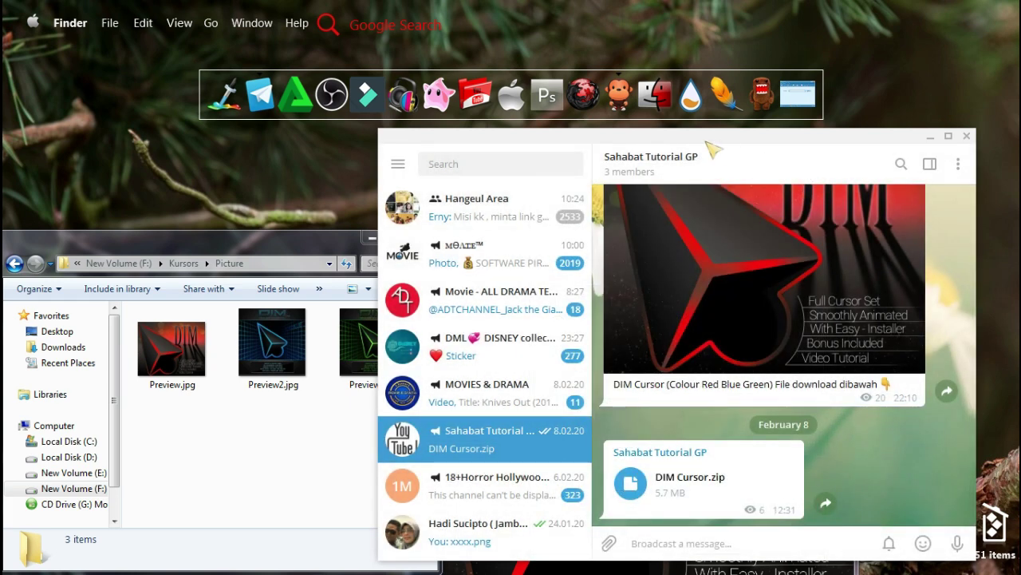
Search the chats for "sahabat tutorial gp" and open the matching channel
left_click(480, 162)
type("sahabat t")
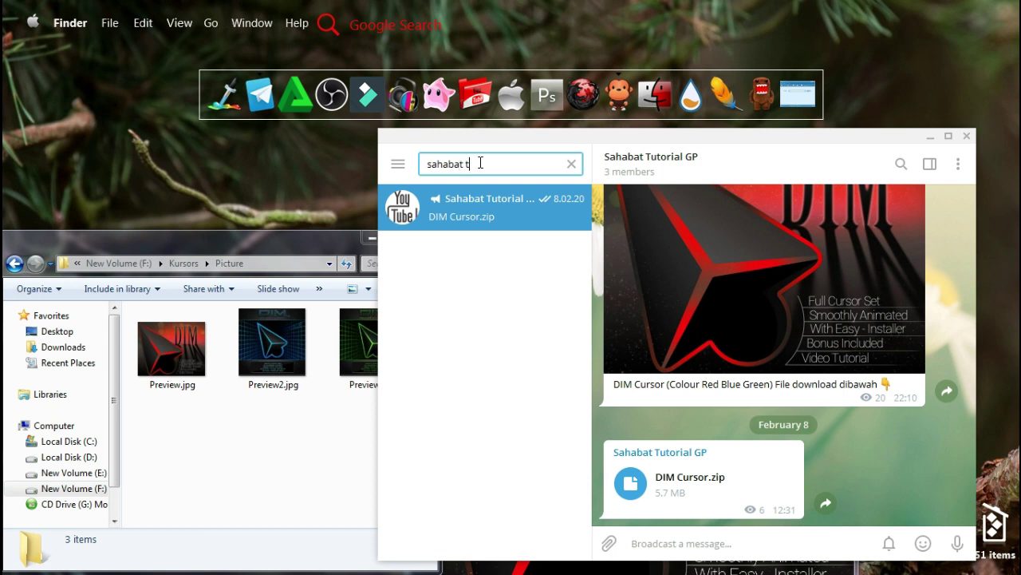
type("utorial gp")
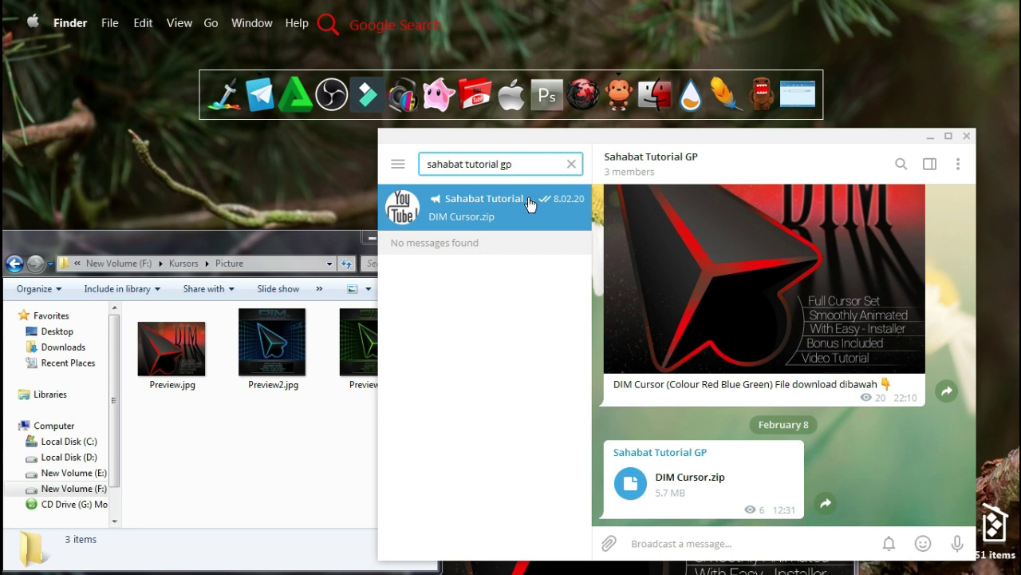
left_click(529, 204)
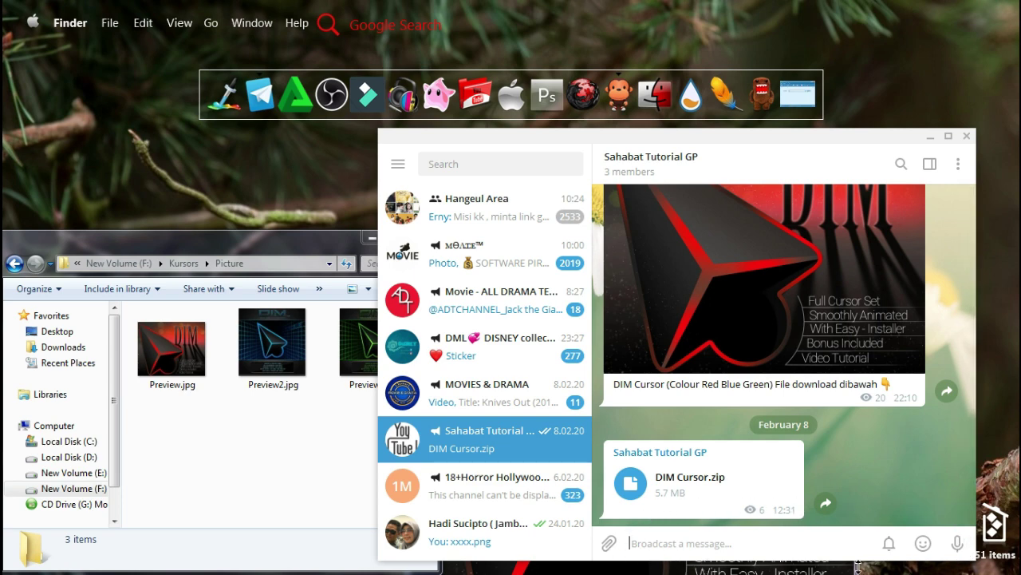
Switch to Windows Explorer, reposition its window and return from Picture to the Kursors folder
mouse_move(920, 533)
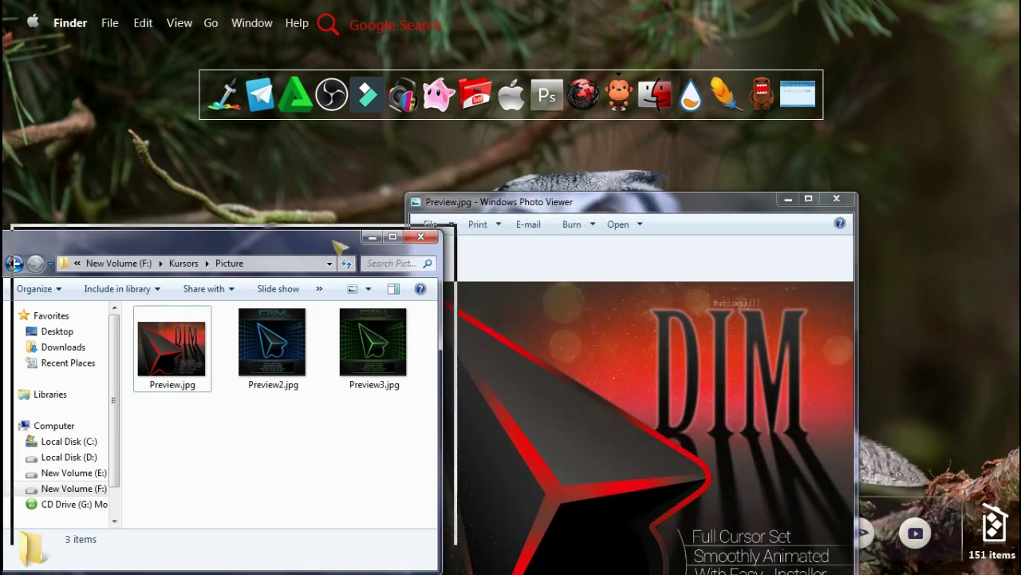
left_click_drag(336, 239, 459, 164)
left_click(141, 180)
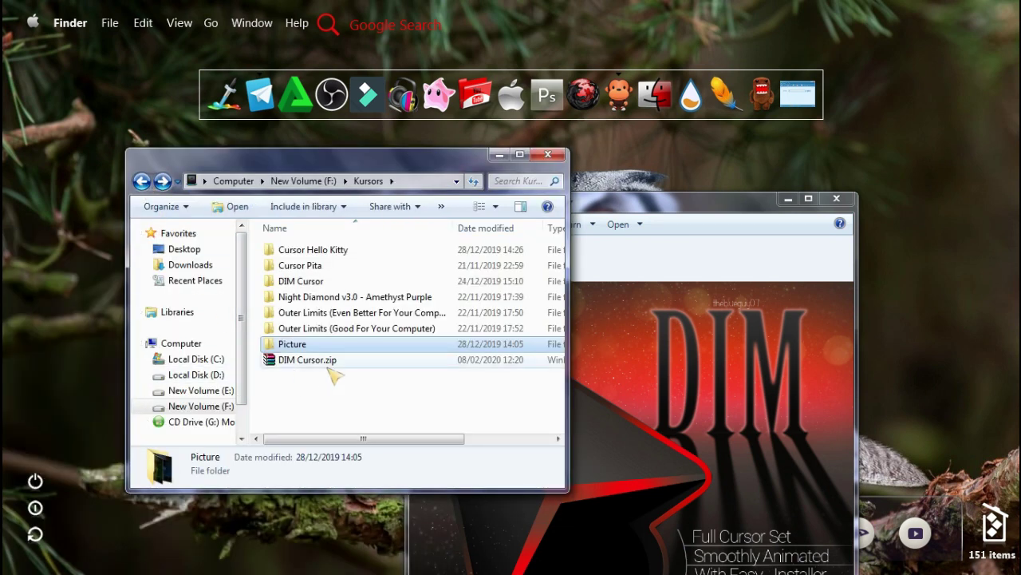
left_click(312, 360)
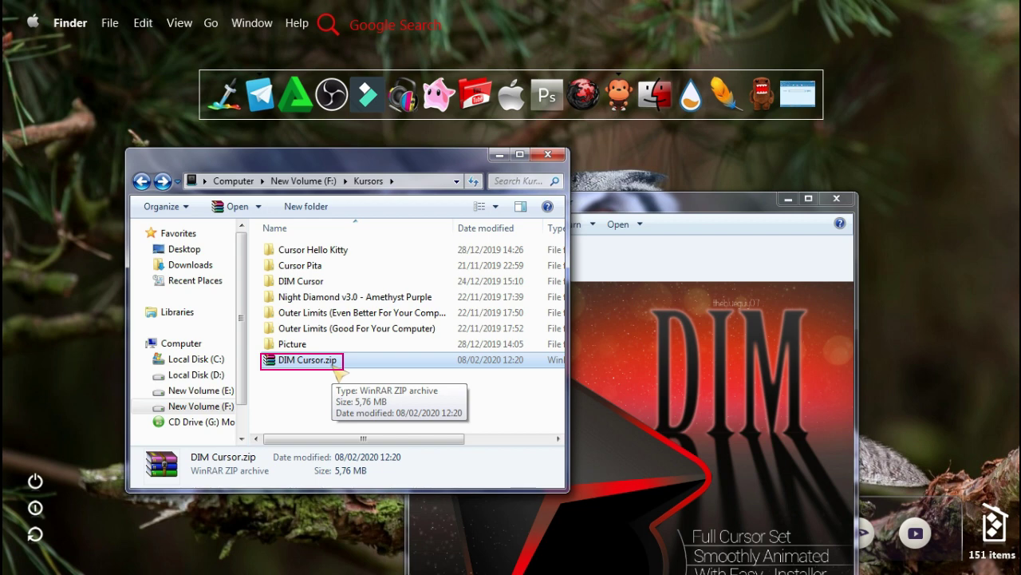
right_click(336, 368)
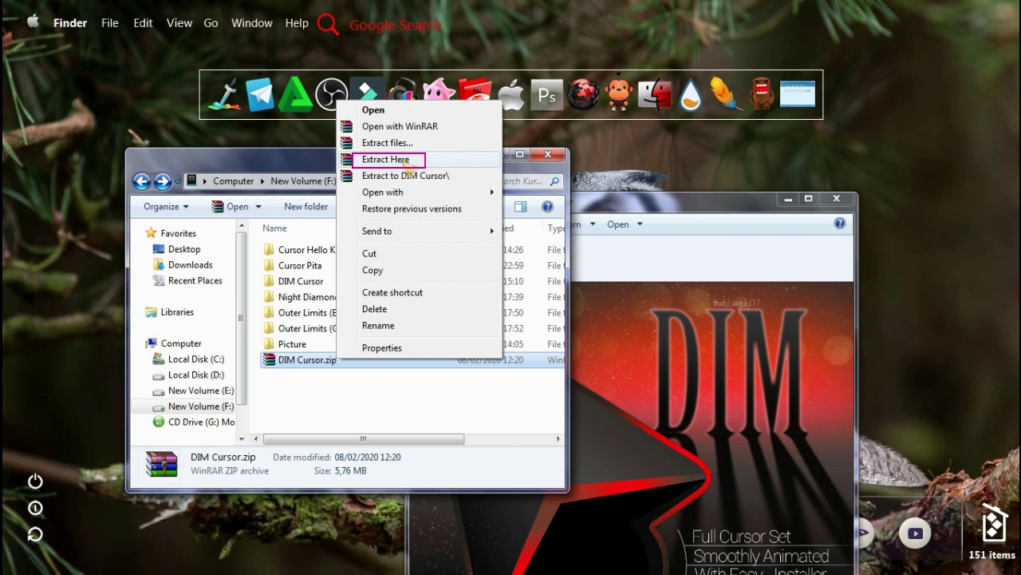
left_click(373, 383)
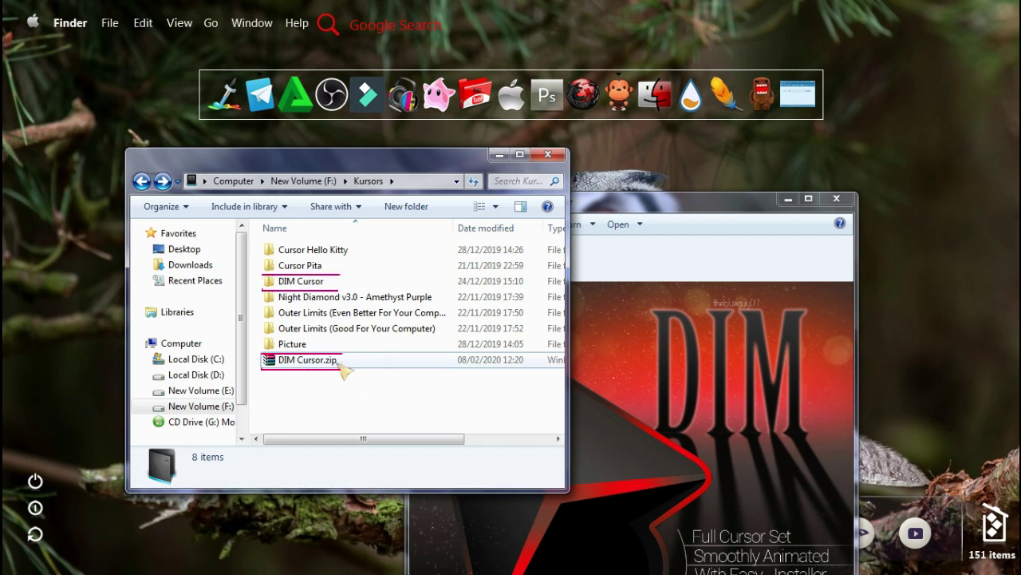
Open the DIM Cursor folder inside Kursors
left_click(343, 367)
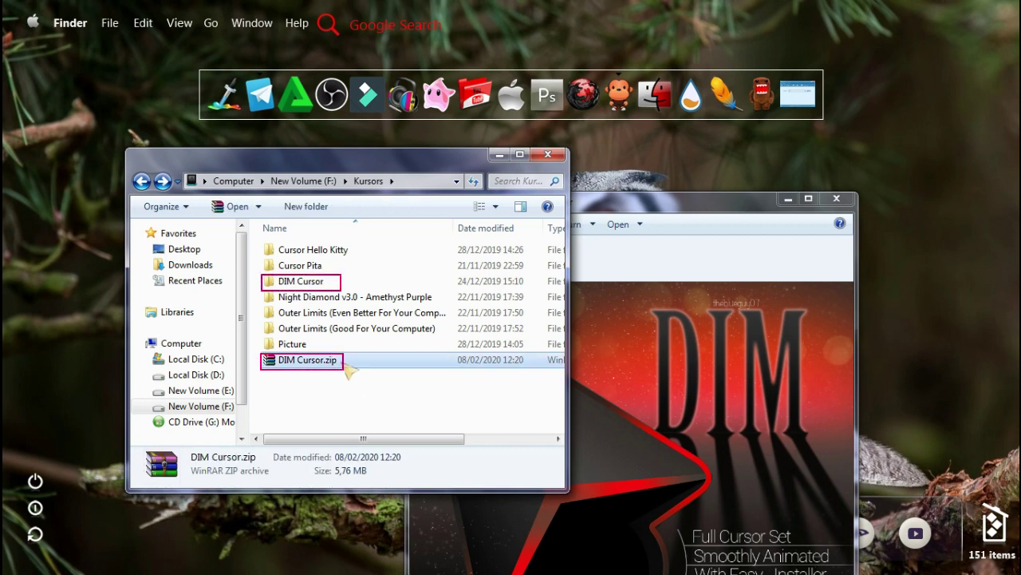
left_click(327, 284)
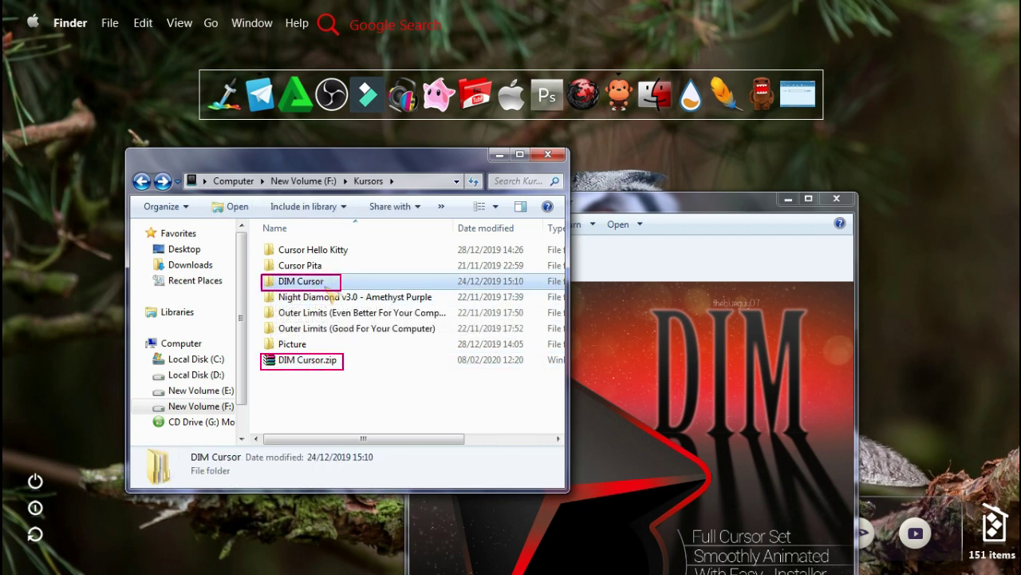
double_click(331, 286)
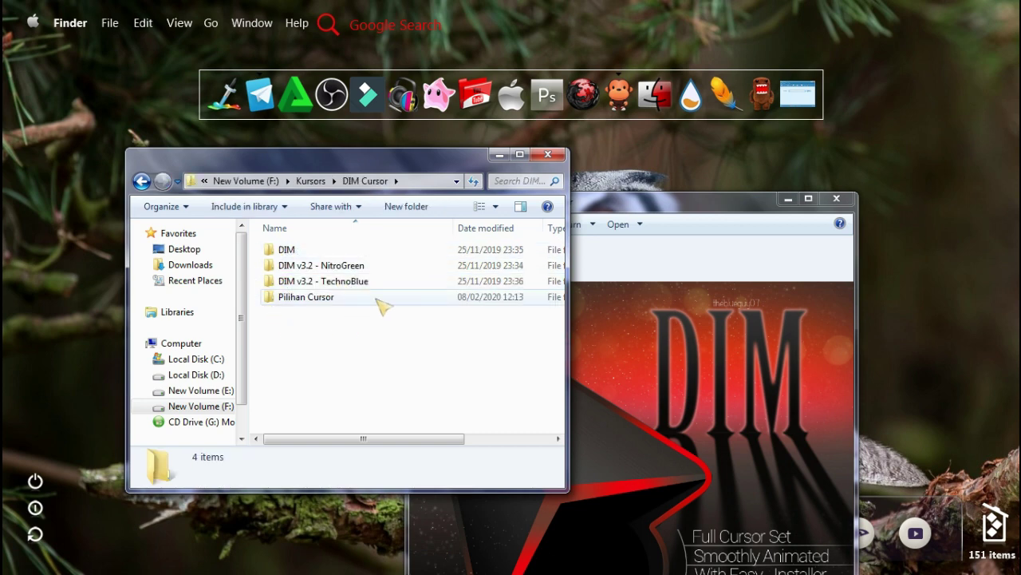
Examine the contents of the DIM, DIM v3.2 - NitroGreen and DIM v3.2 - TechnoBlue folders
double_click(311, 252)
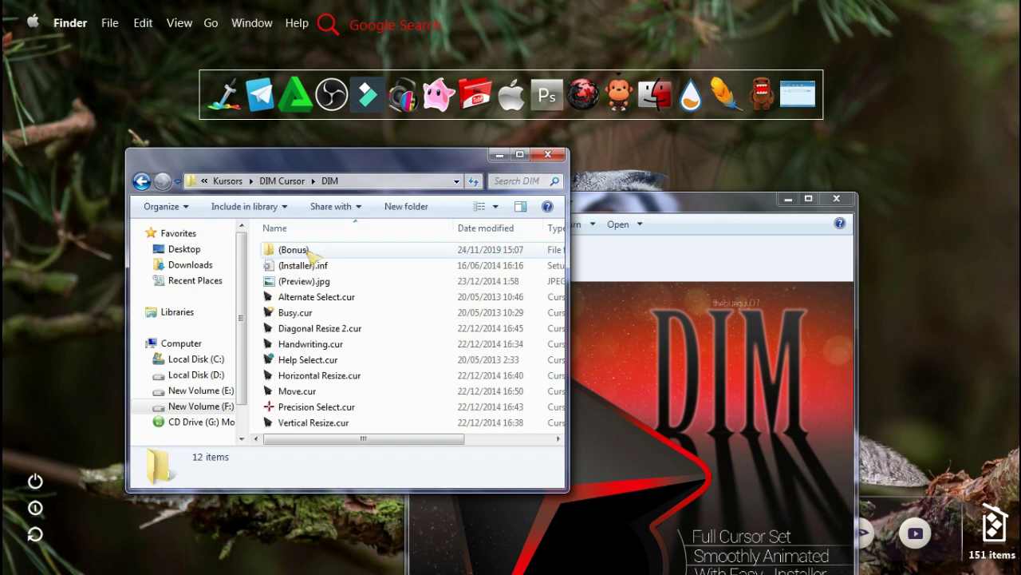
key("BackSpace")
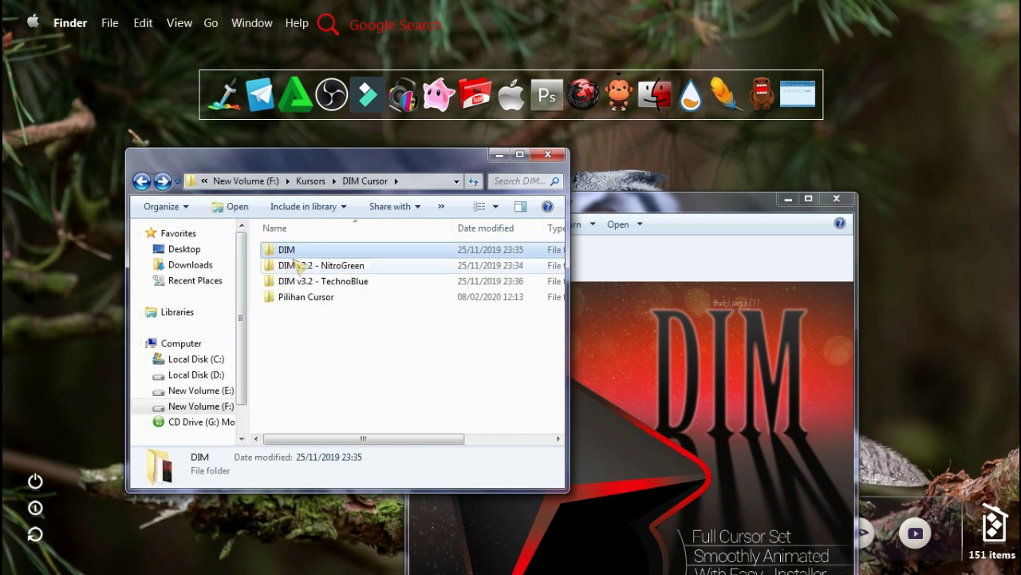
double_click(300, 268)
scroll(296, 269, "down", 1)
scroll(296, 269, "up", 1)
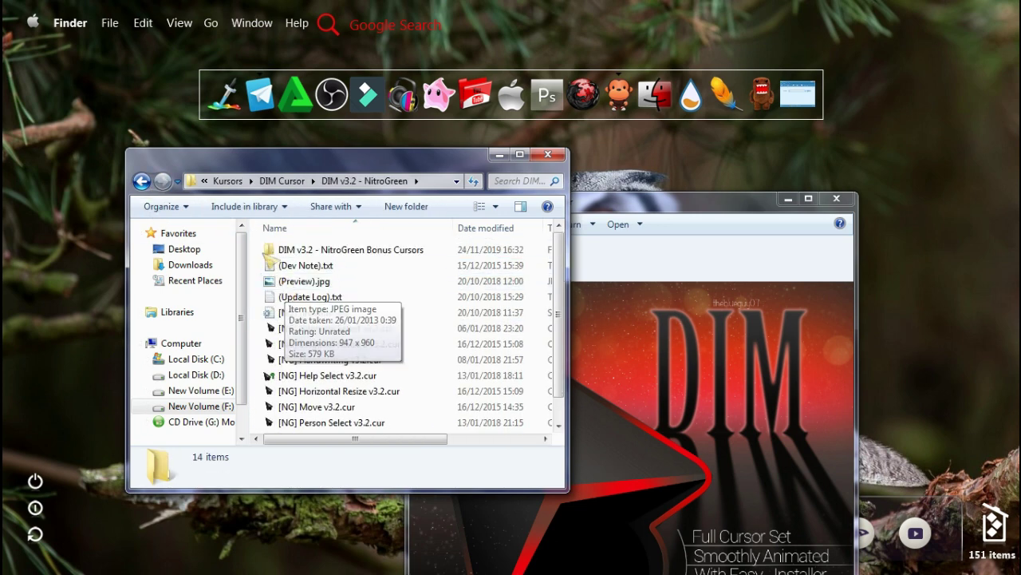
left_click(146, 186)
double_click(299, 278)
scroll(300, 278, "down", 1)
scroll(299, 278, "up", 1)
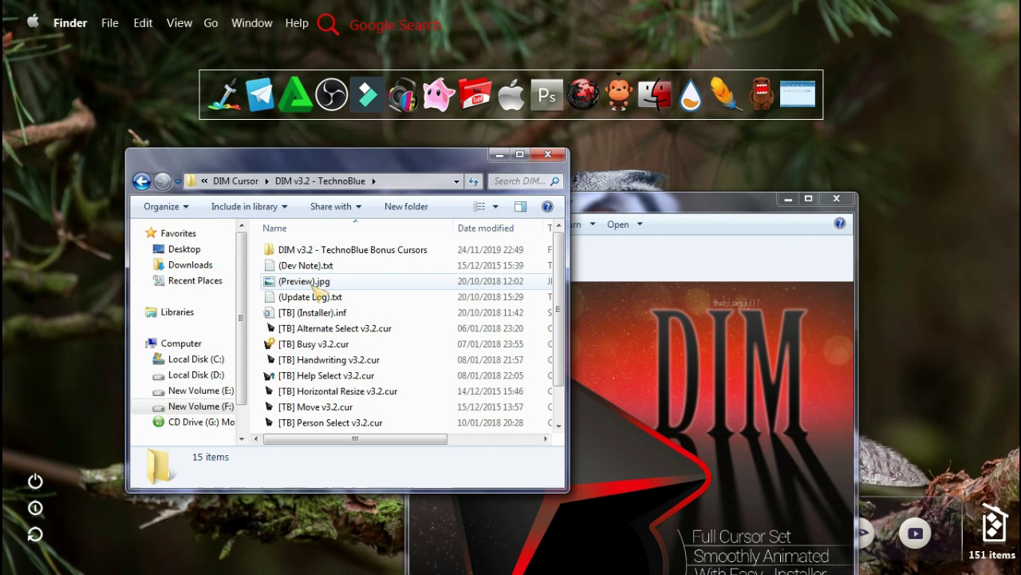
Look through the cursor files in the Pilihan Cursor folder, and return to the DIM Cursor folder
left_click(141, 181)
double_click(319, 296)
scroll(319, 302, "down", 5)
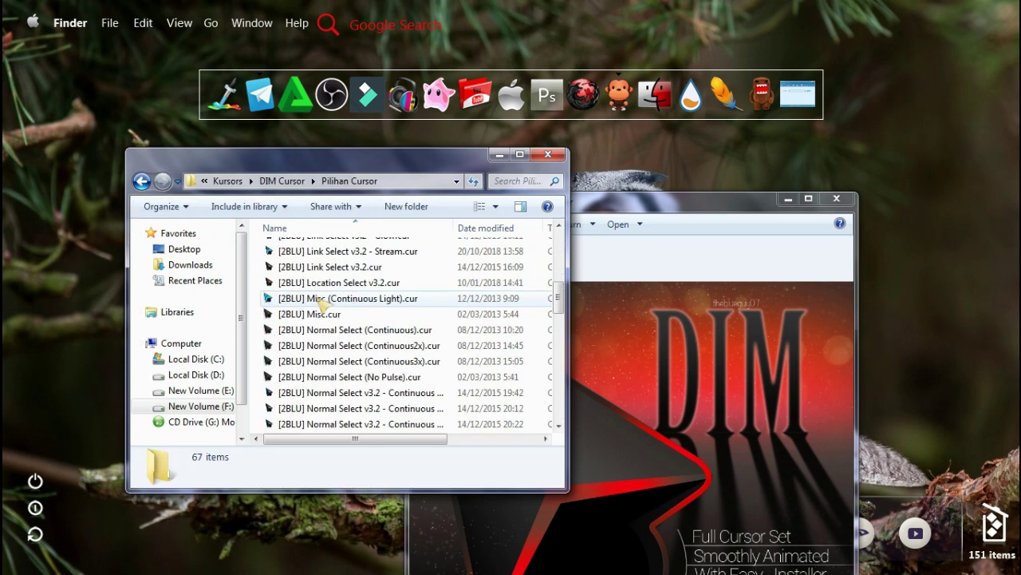
scroll(320, 301, "down", 9)
scroll(317, 278, "up", 10)
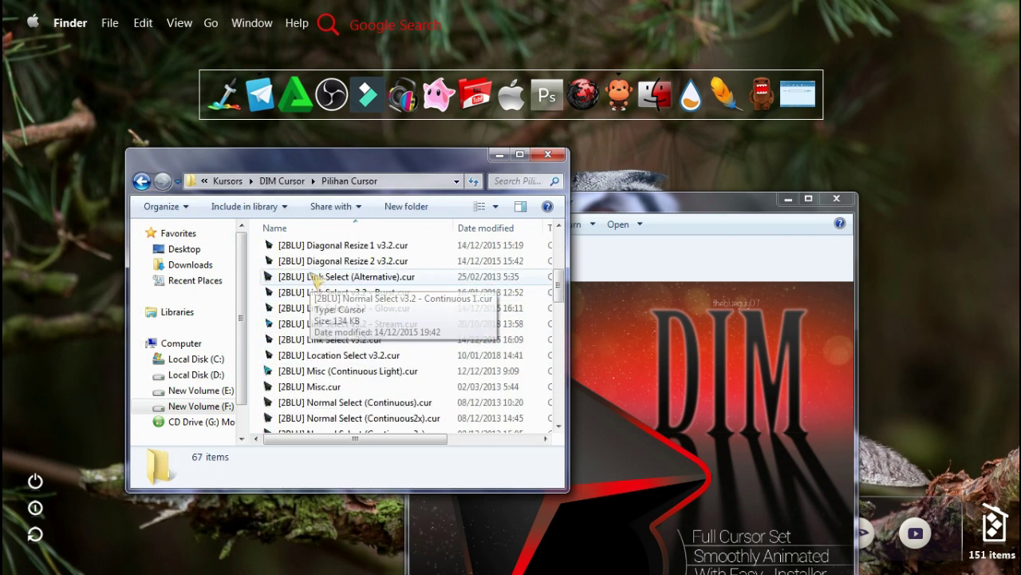
scroll(317, 279, "down", 9)
left_click(142, 181)
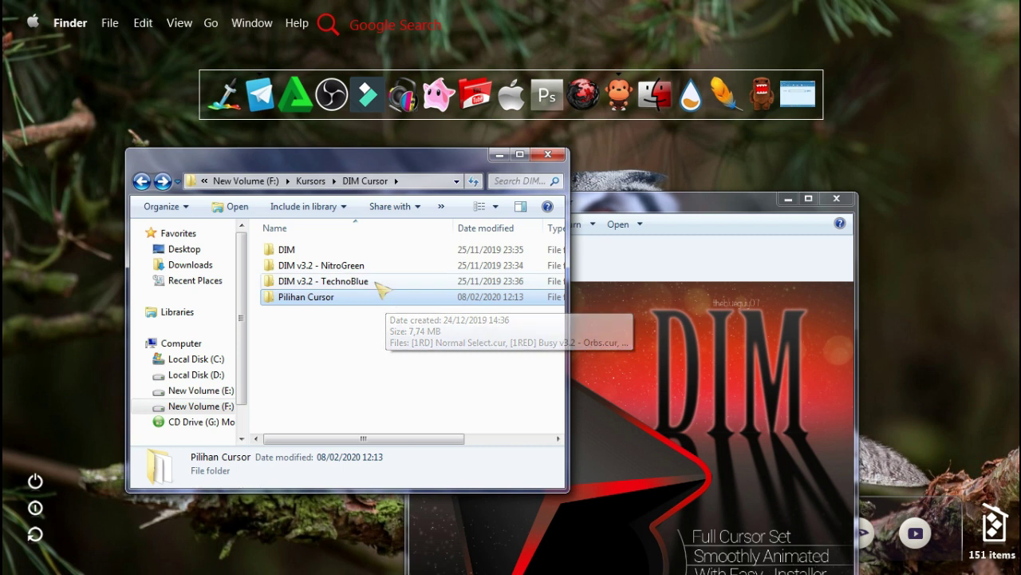
Copy the Pilihan Cursor folder from the DIM Cursor folder
left_click(397, 343)
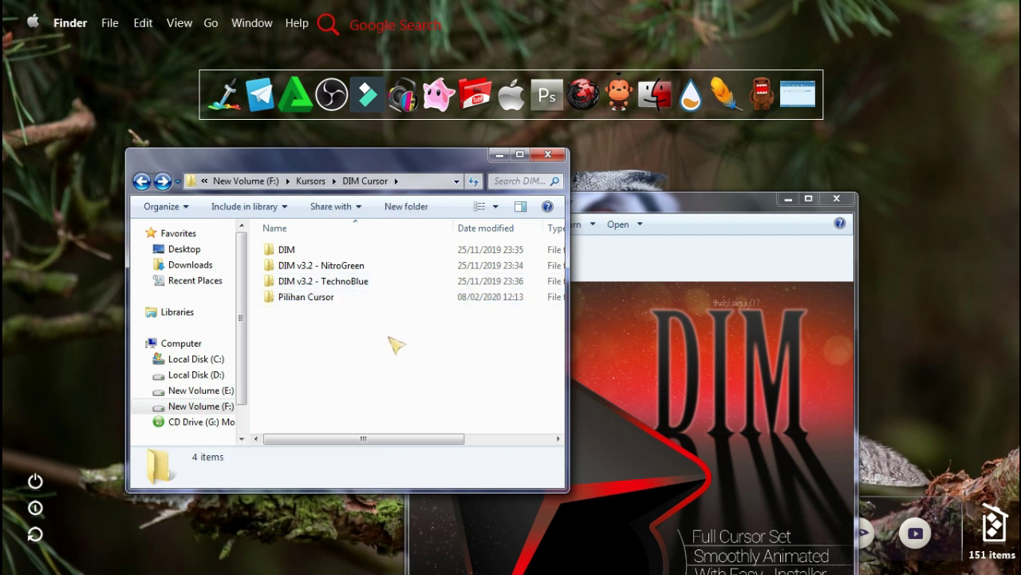
left_click(369, 301)
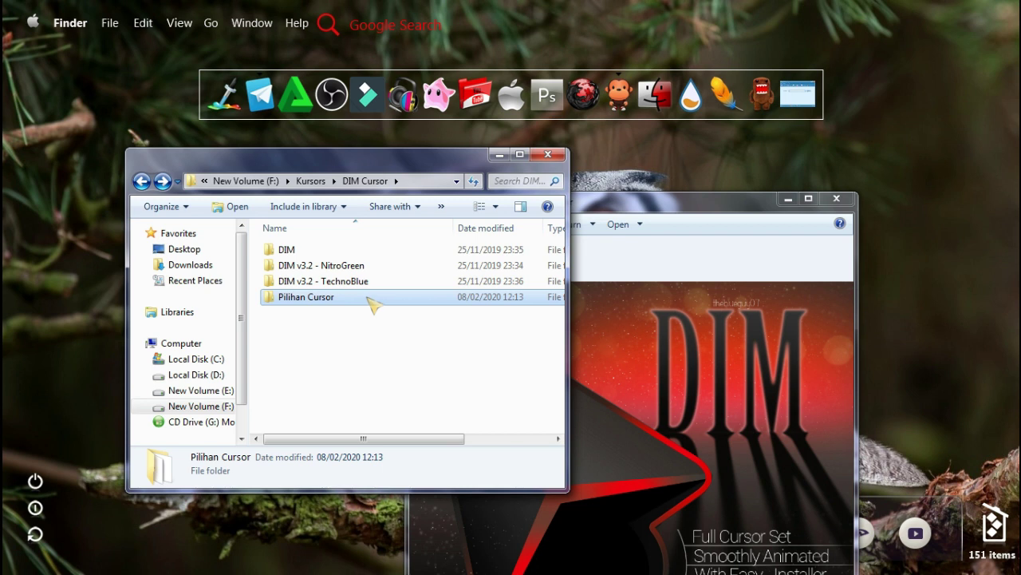
right_click(343, 297)
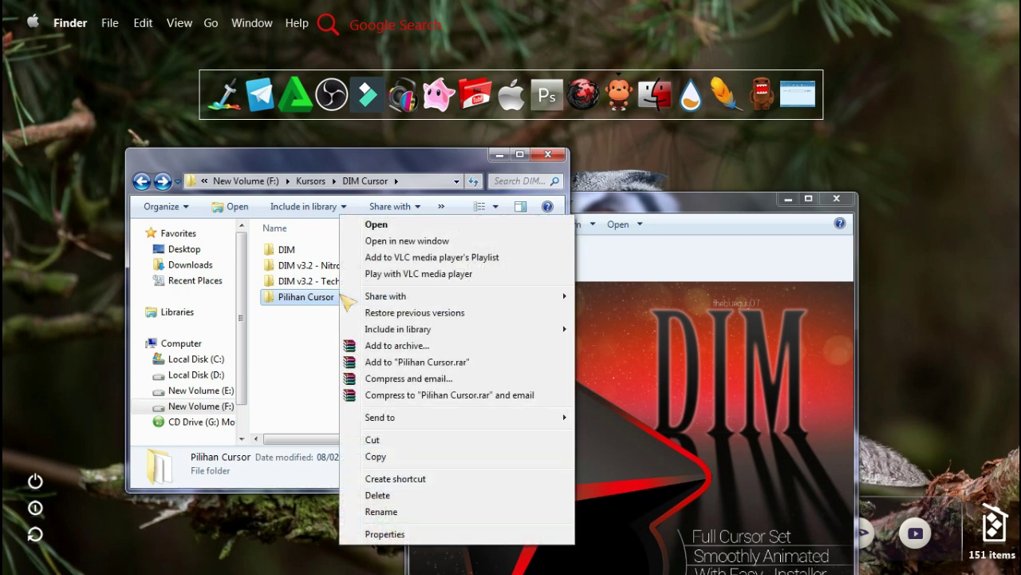
left_click(375, 457)
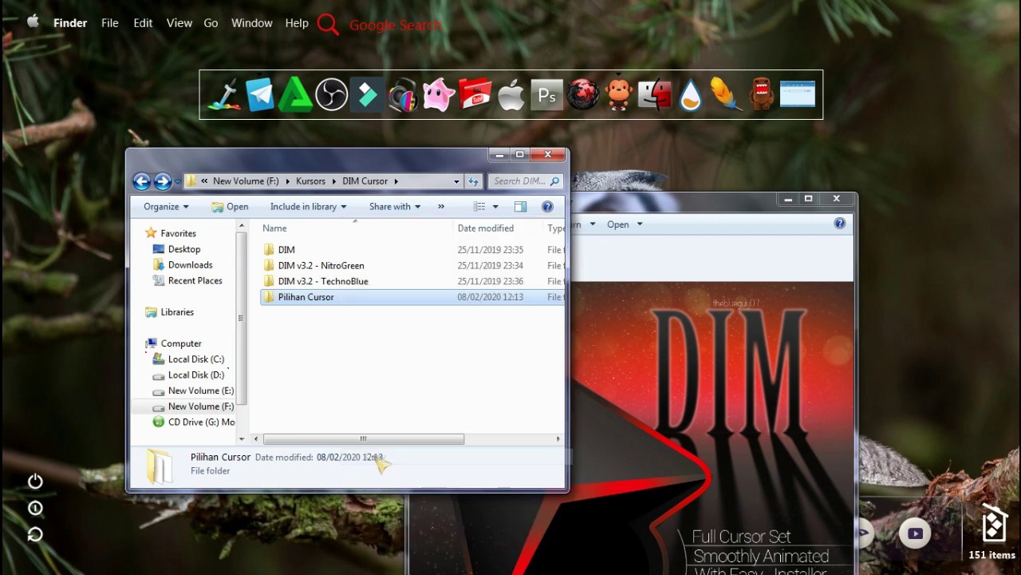
Go to the Cursors folder inside Windows on Local Disk (C:)
left_click(190, 361)
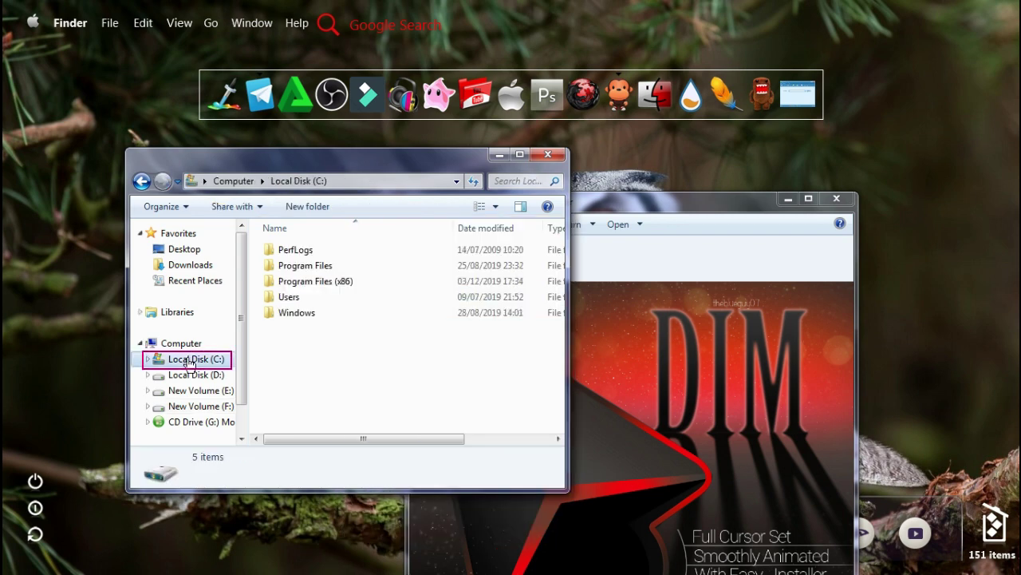
left_click_drag(247, 156, 189, 144)
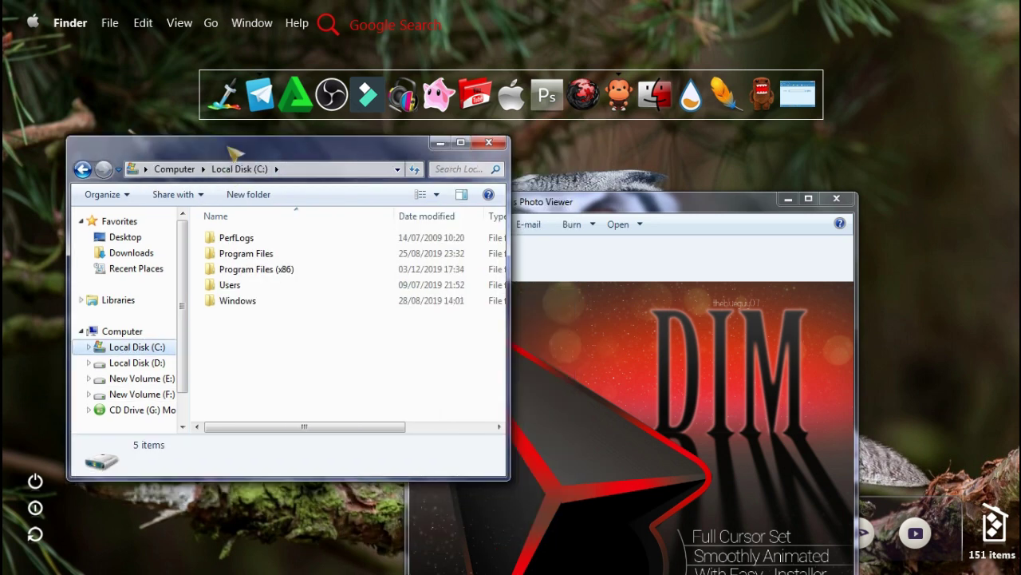
left_click(270, 308)
mouse_move(268, 311)
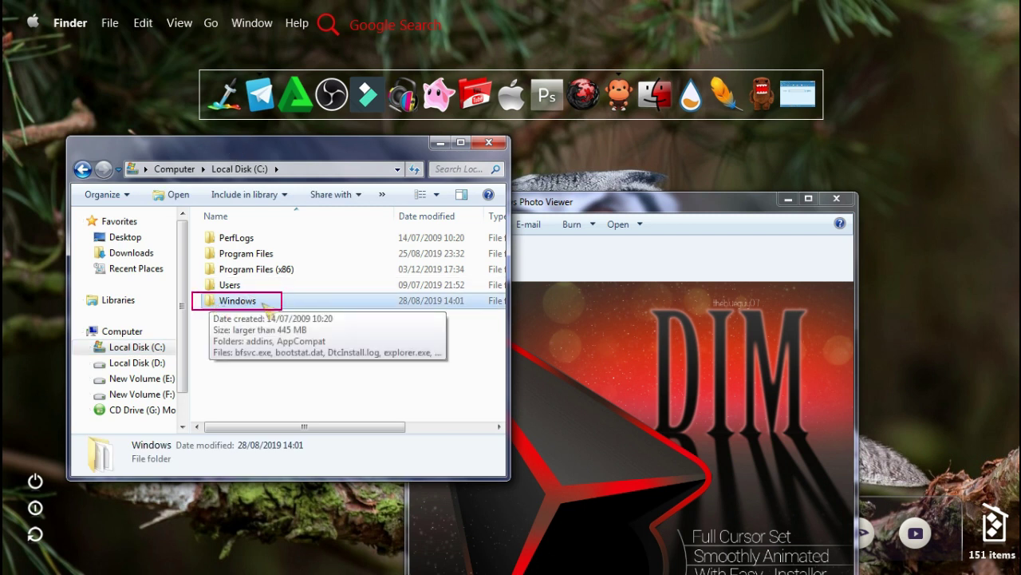
double_click(265, 303)
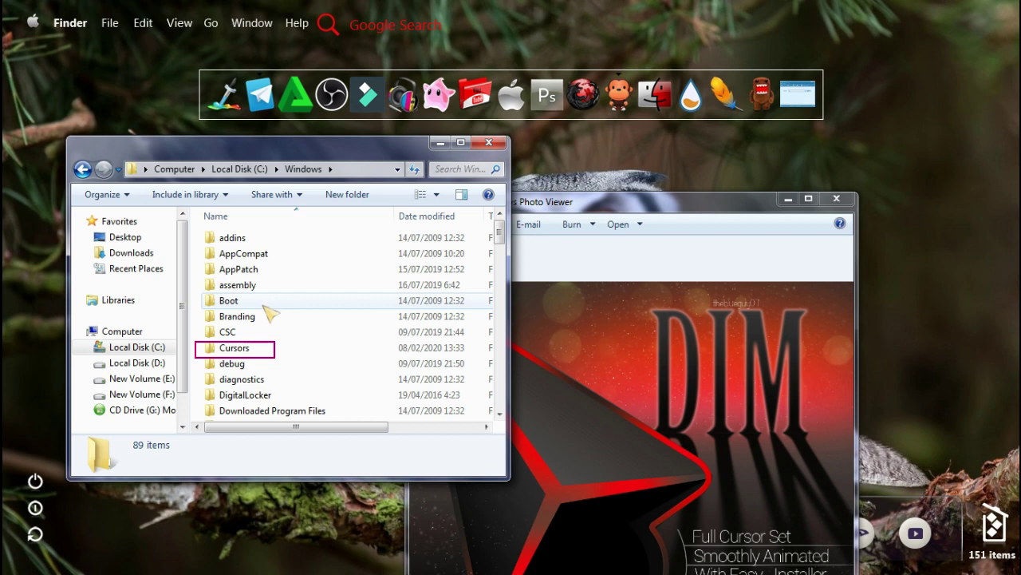
left_click(249, 349)
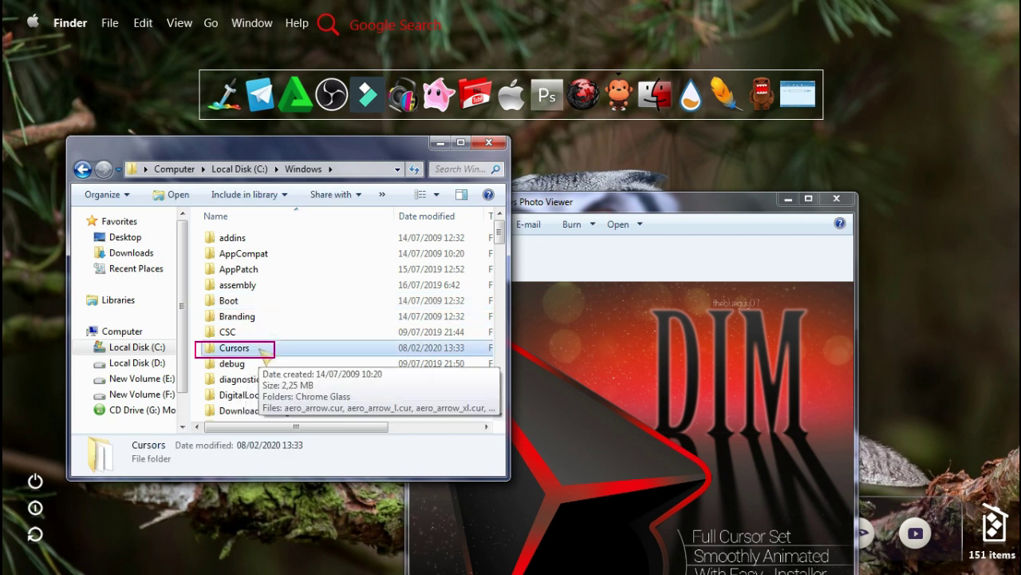
double_click(264, 352)
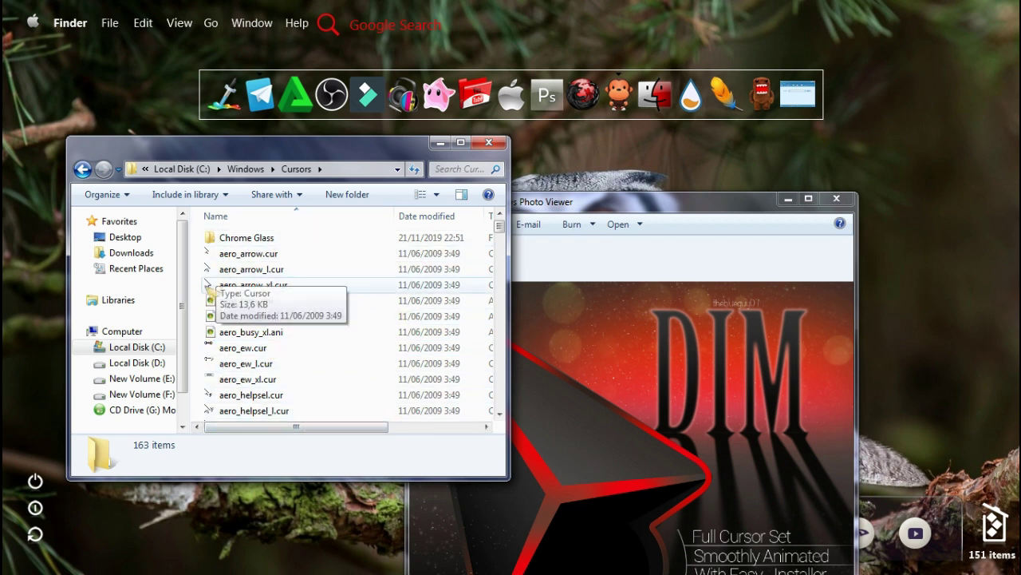
Paste the copied Pilihan Cursor folder into C:\Windows\Cursors
right_click(304, 251)
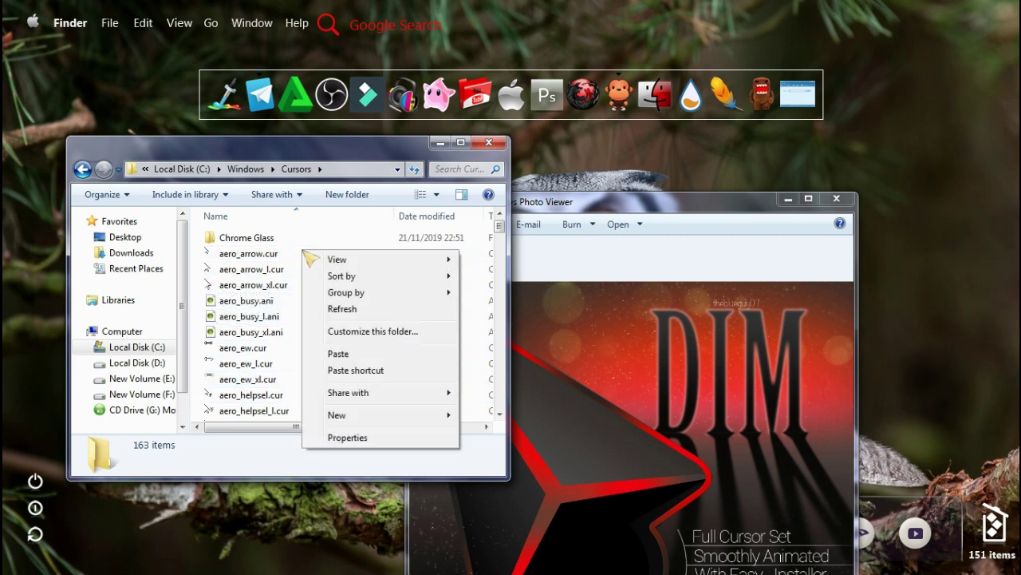
left_click(344, 355)
key("Return")
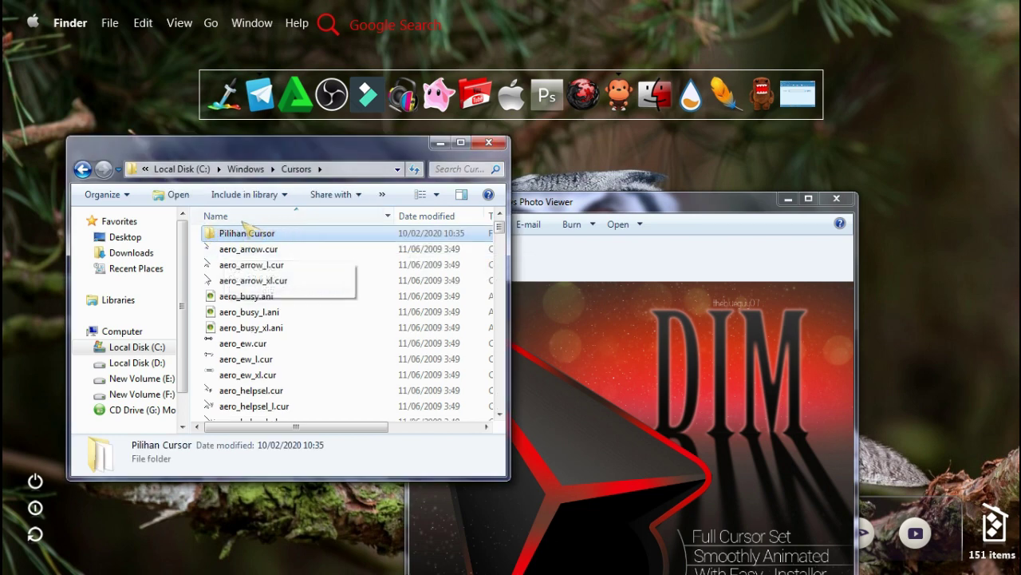
Look through the cursor files in the pasted Pilihan Cursor folder, and return to the Cursors folder
double_click(285, 237)
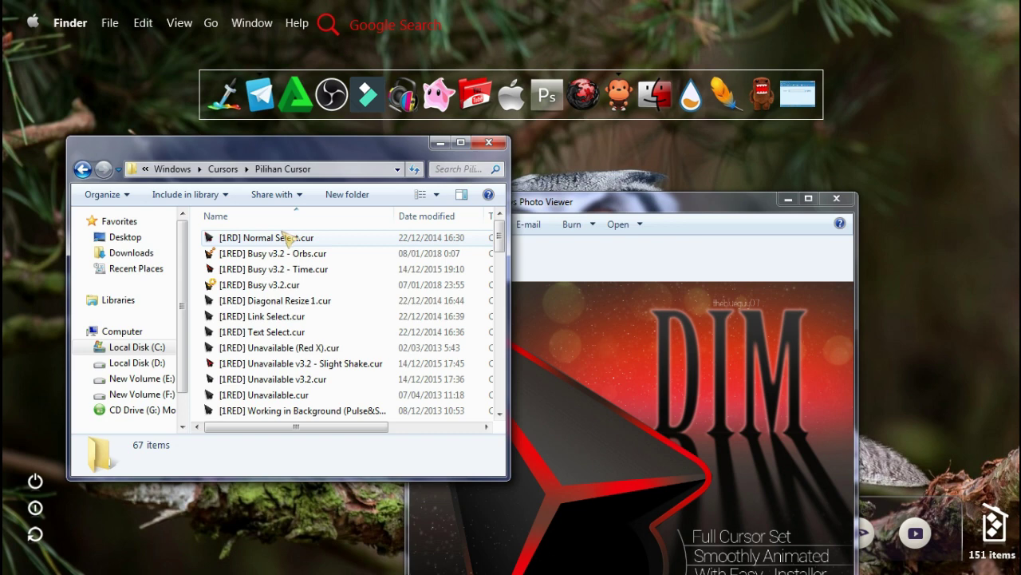
scroll(283, 232, "down", 6)
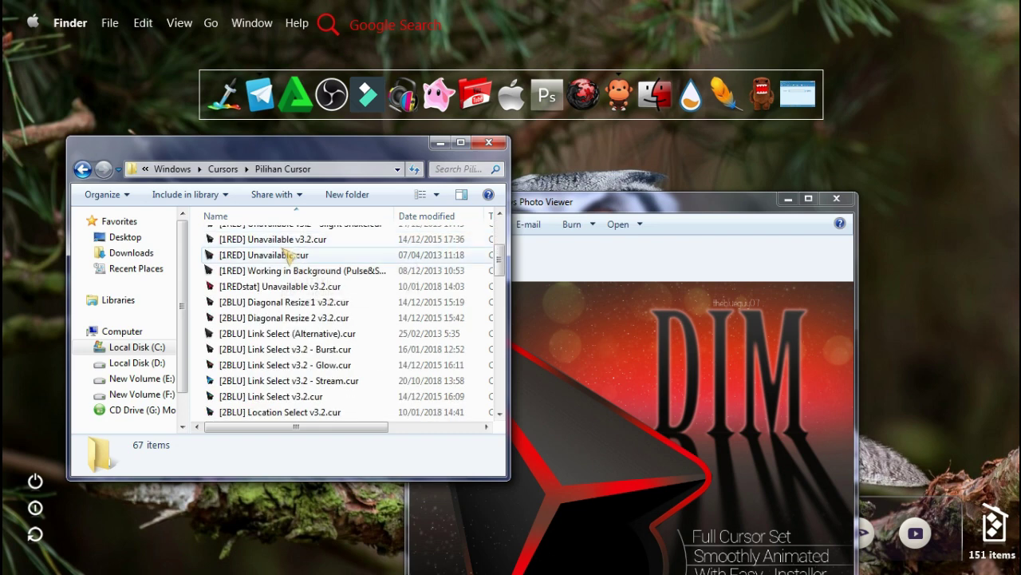
scroll(300, 254, "down", 6)
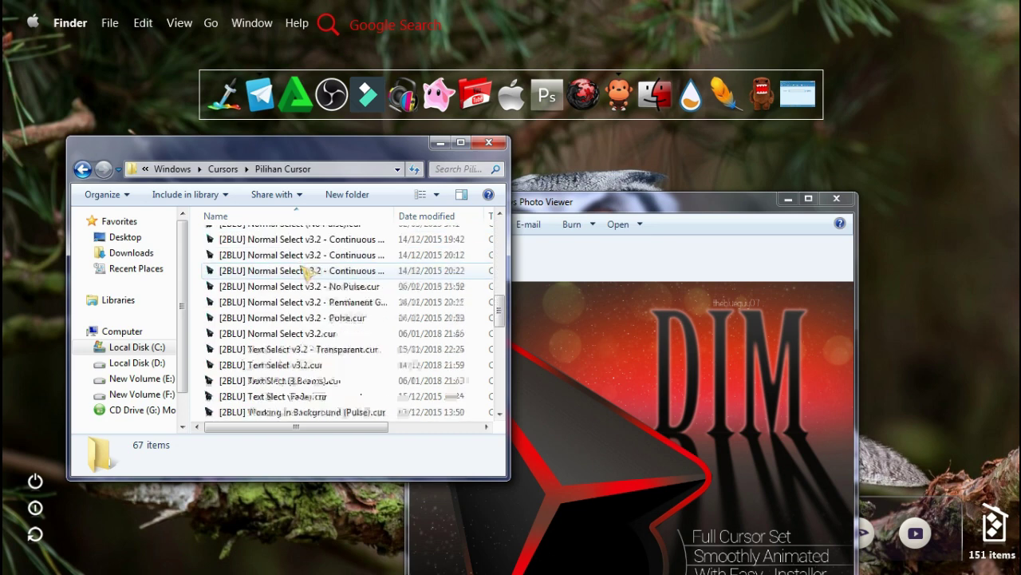
scroll(305, 273, "down", 1)
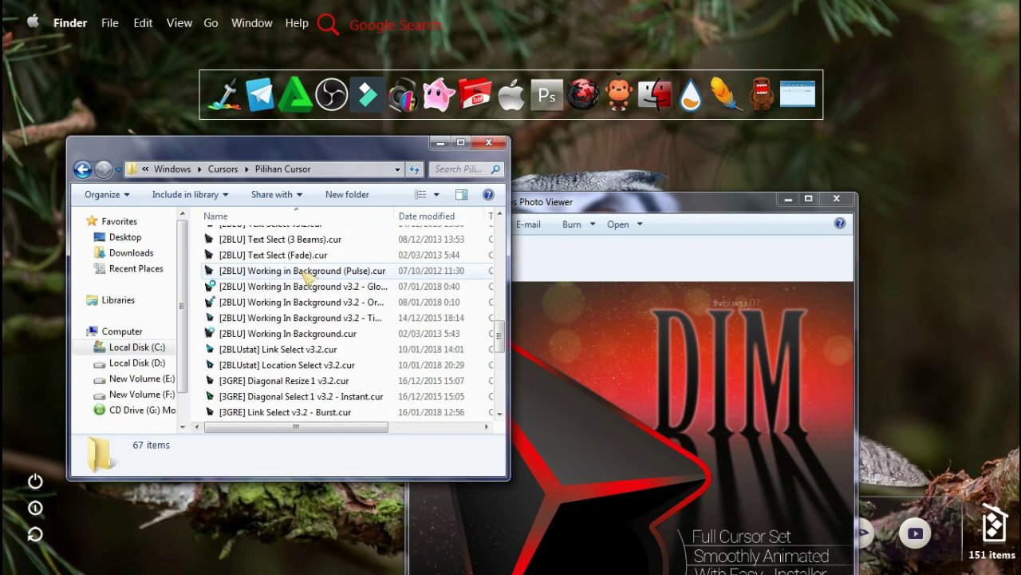
scroll(306, 275, "down", 4)
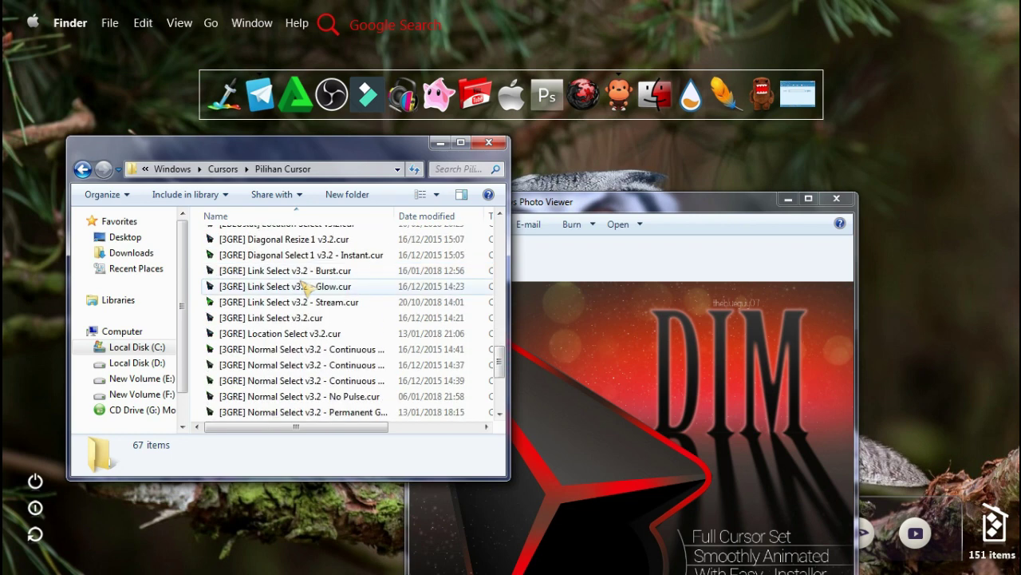
scroll(307, 288, "down", 3)
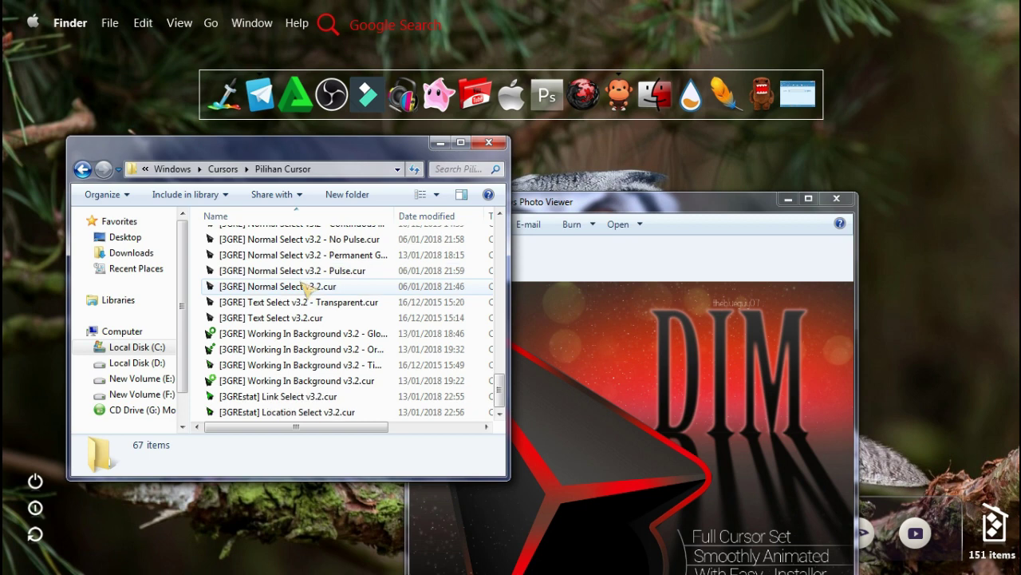
scroll(323, 304, "up", 20)
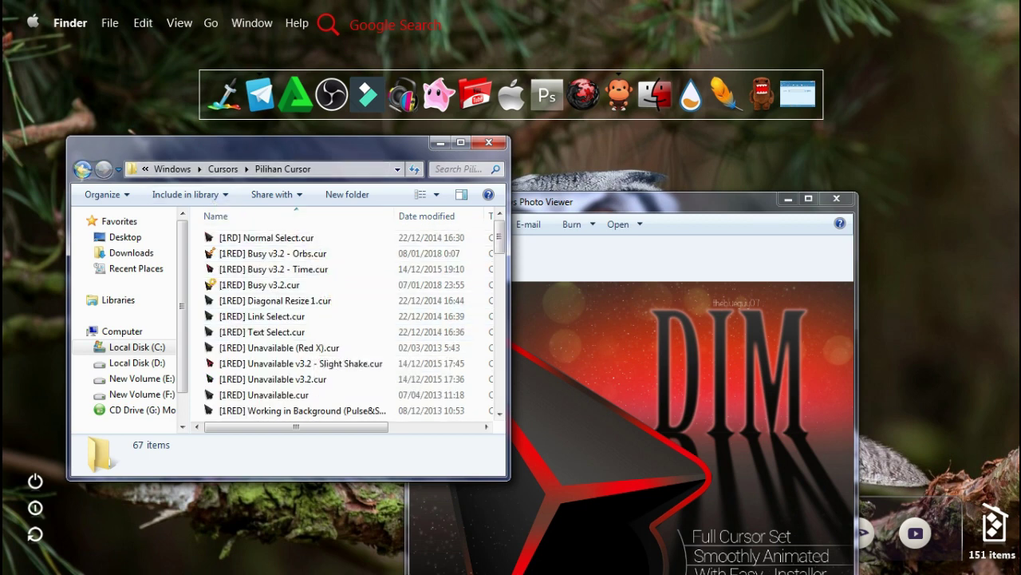
left_click(82, 169)
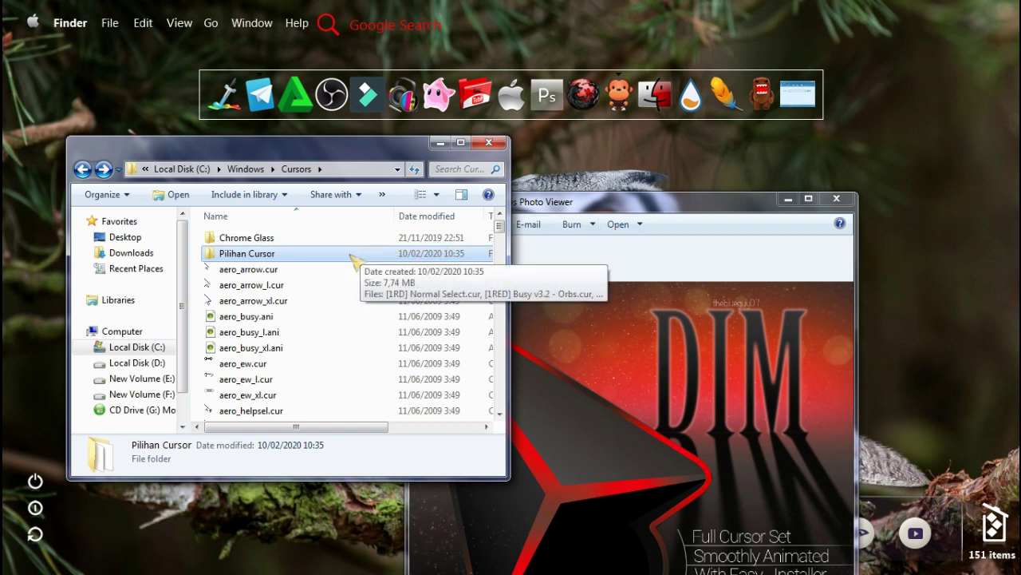
Close the Cursors folder and Preview.jpg windows, and open the pointer settings in Mouse Properties
left_click(489, 143)
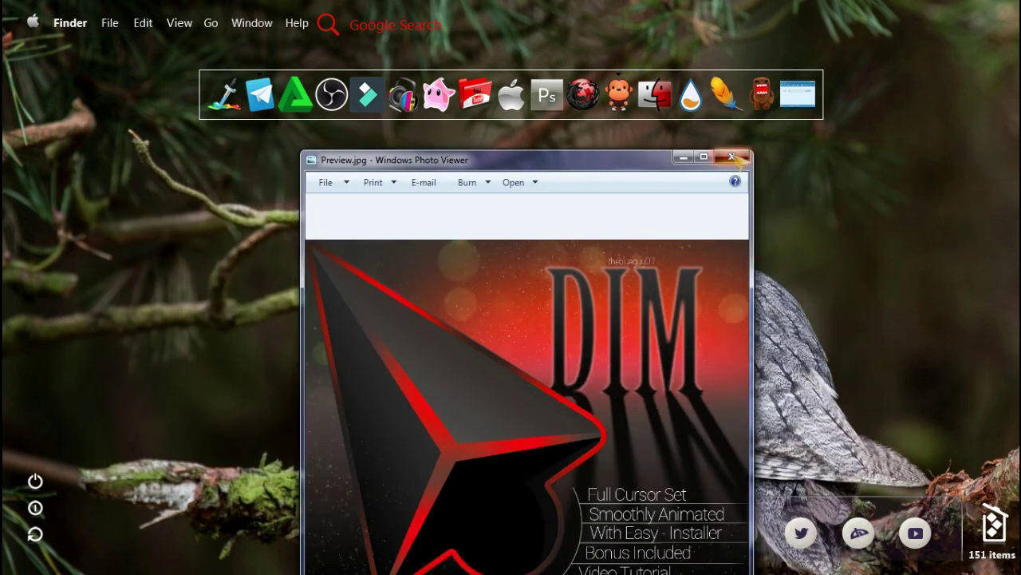
left_click(732, 157)
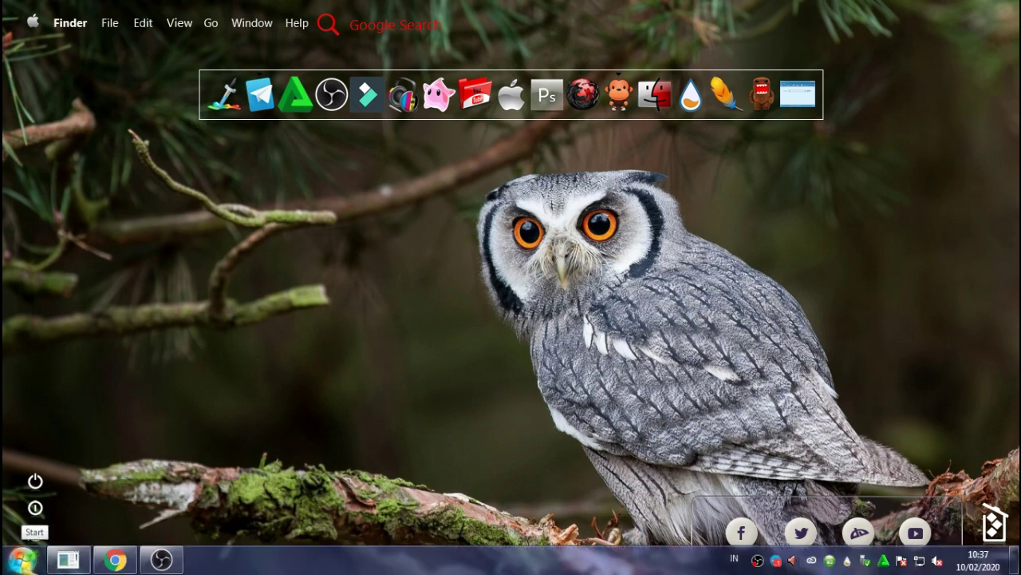
left_click(23, 559)
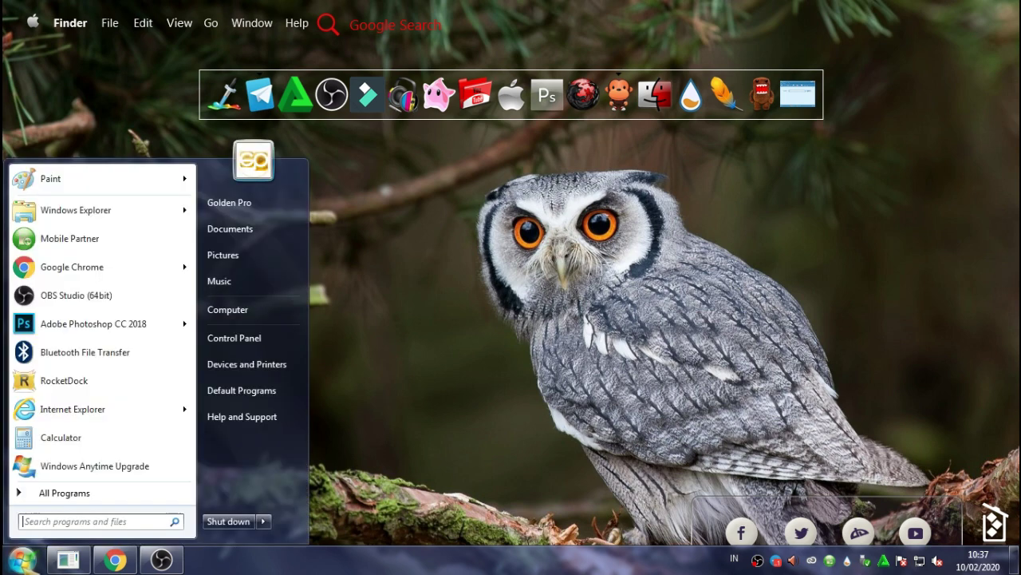
left_click(49, 521)
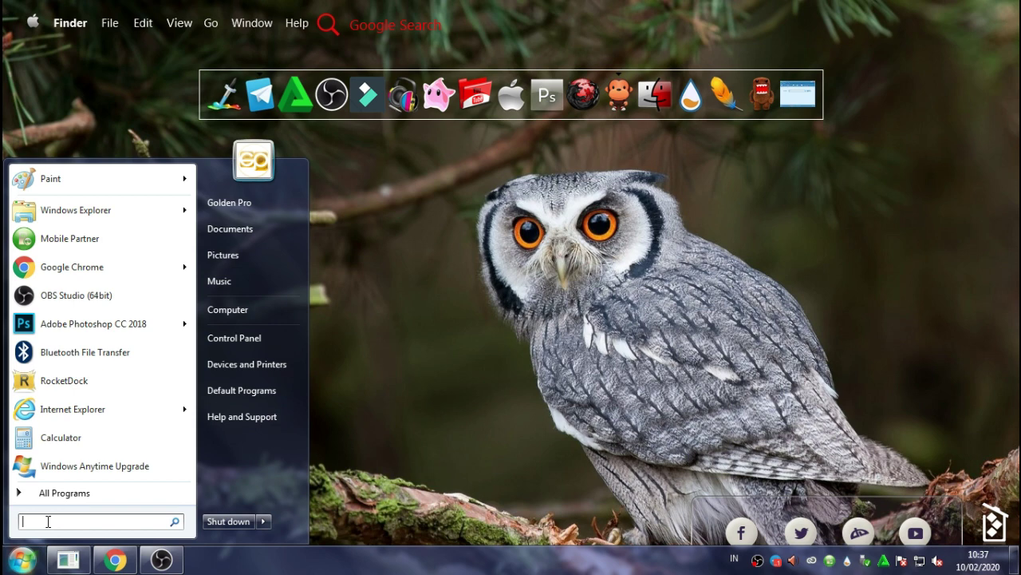
type("m")
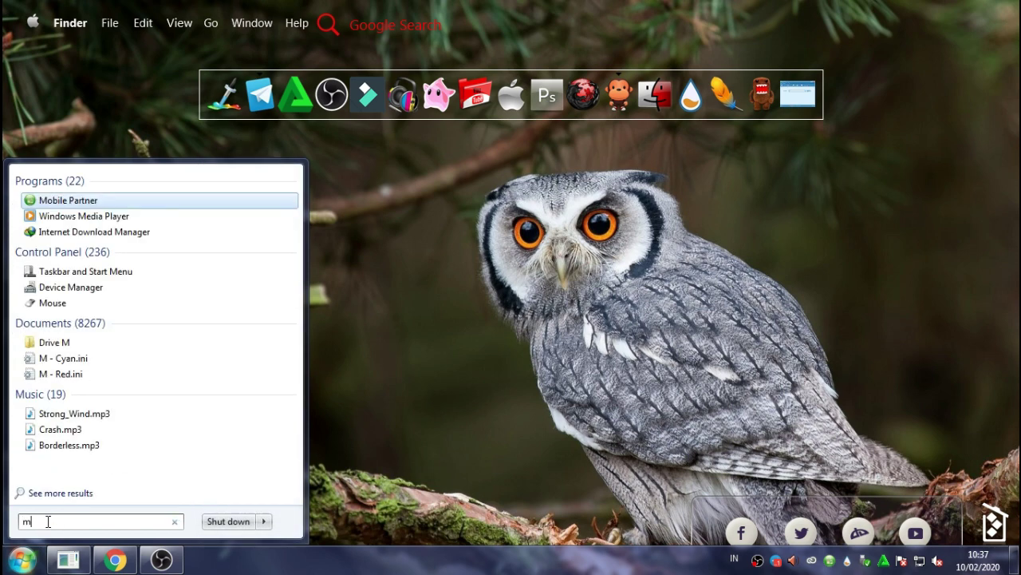
left_click(69, 305)
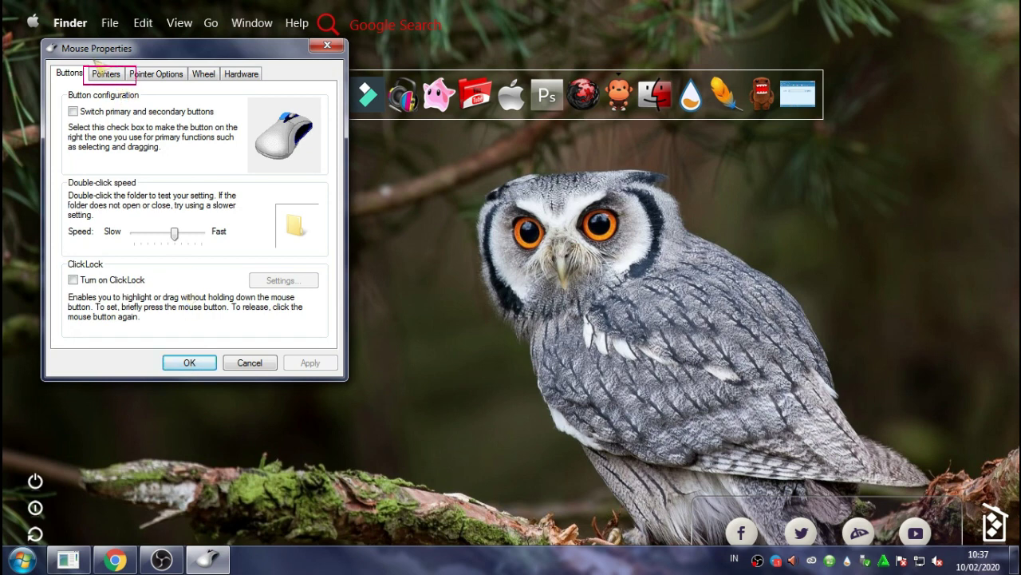
left_click(117, 75)
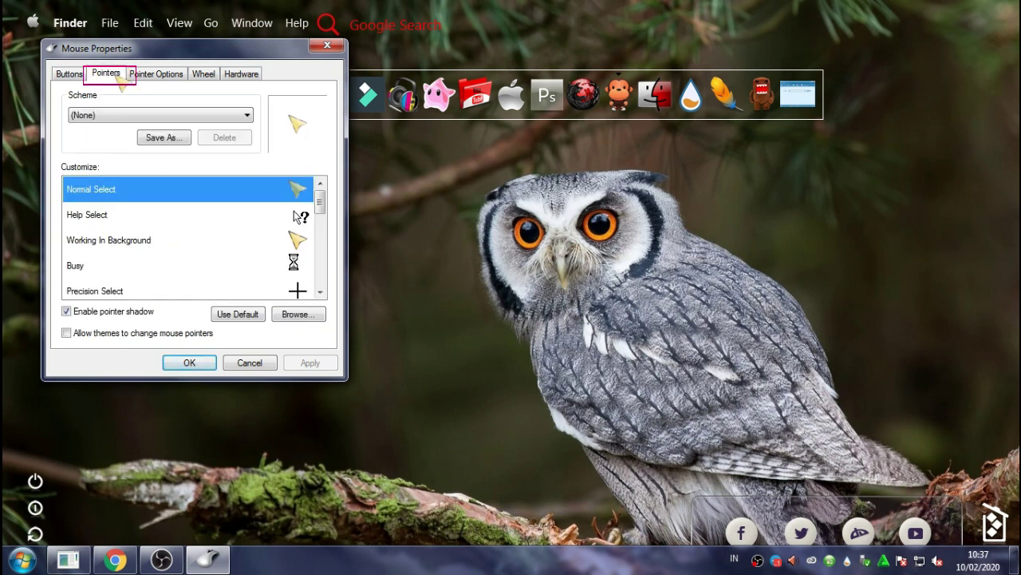
Browse for a new Normal Select pointer in the Pilihan Cursor folder
double_click(130, 194)
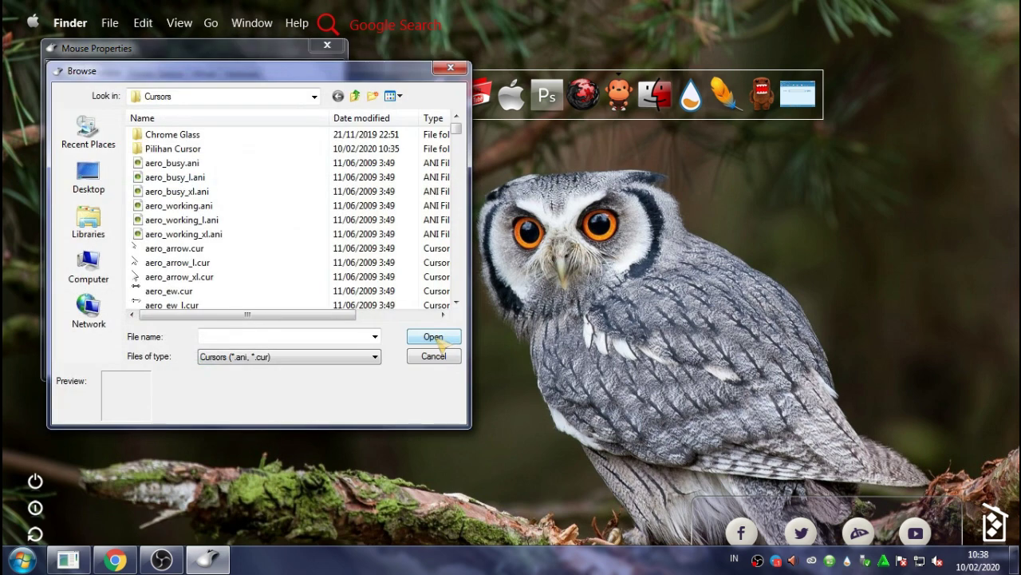
left_click(211, 153)
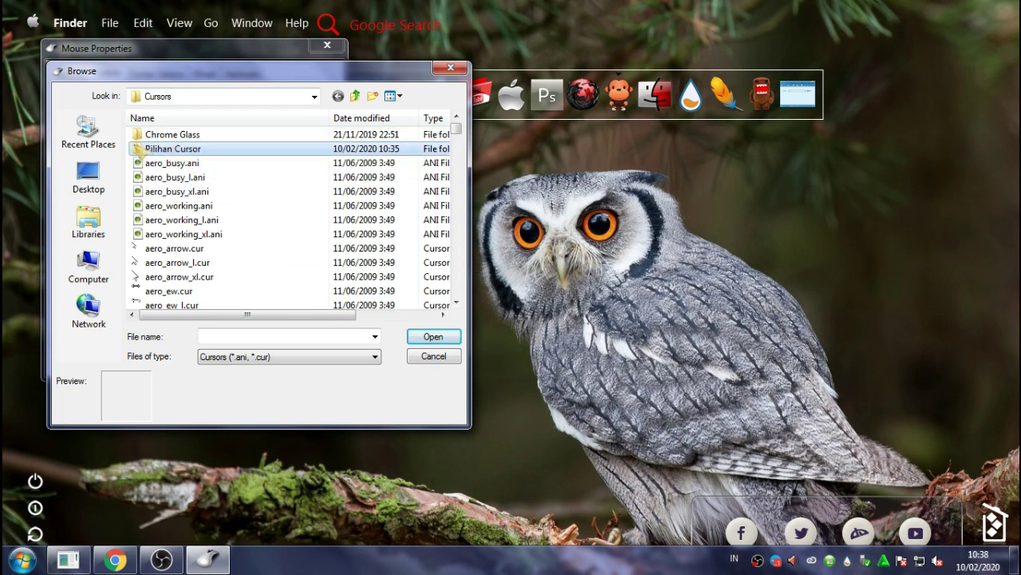
double_click(209, 150)
Preview the red cursor files, such as Normal Select, Busy v3.2 - Time, Diagonal Resize 1 and [1REDstat] Unavailable v3.2
scroll(221, 142, "down", 10)
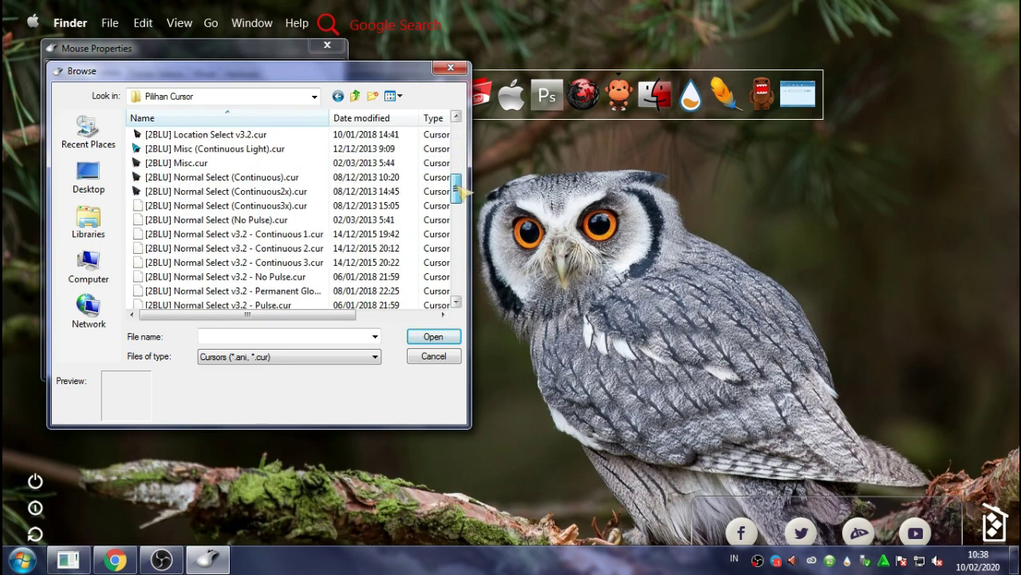
scroll(461, 192, "down", 7)
scroll(225, 156, "up", 11)
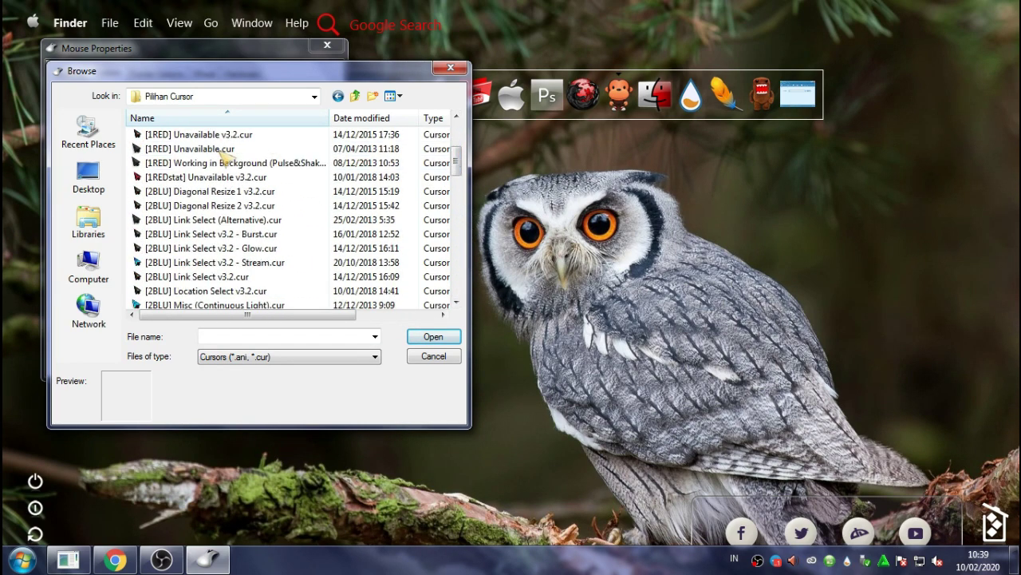
scroll(223, 155, "down", 6)
scroll(240, 156, "up", 9)
left_click(179, 248)
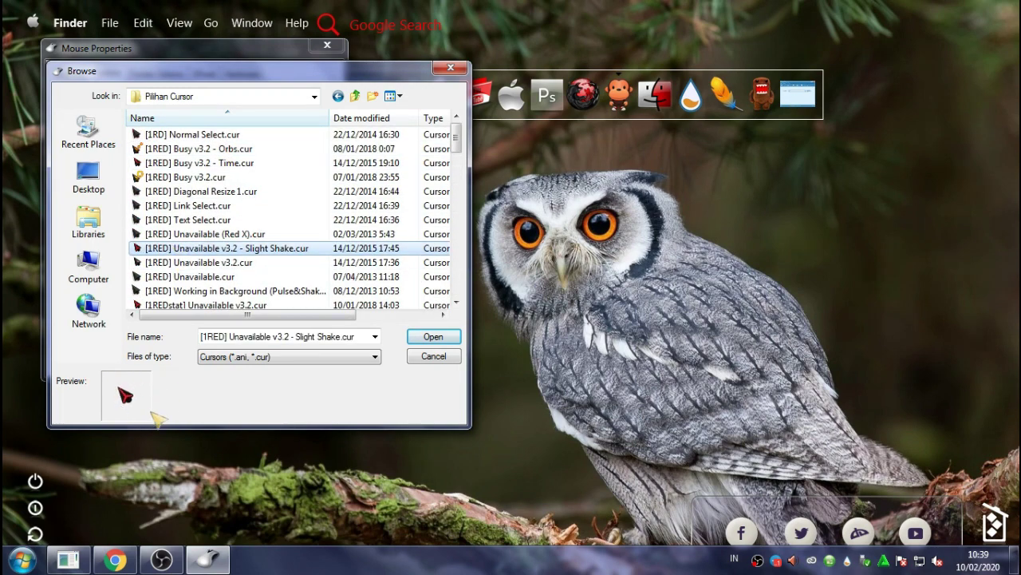
key("Home")
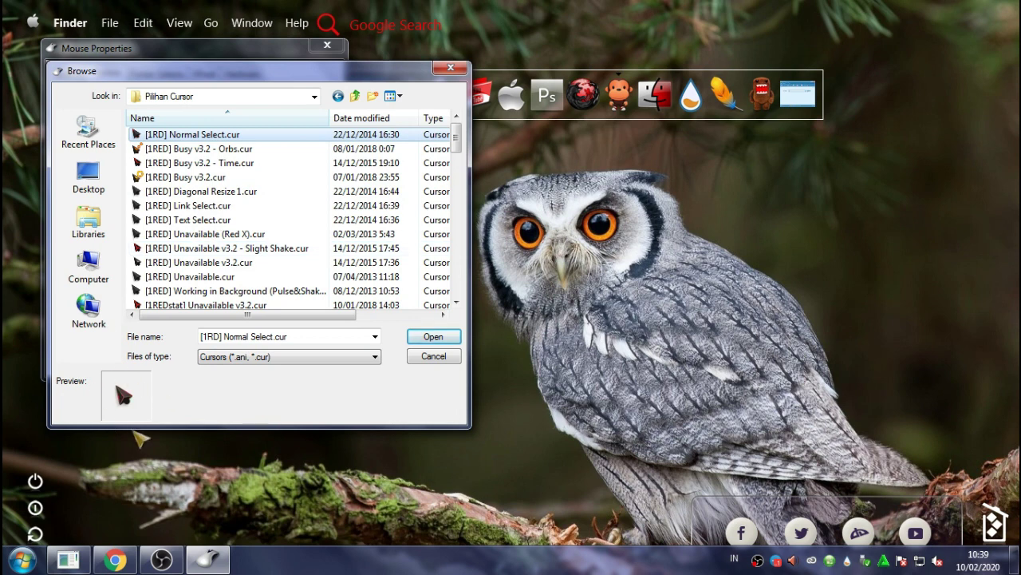
left_click(195, 150)
left_click(196, 164)
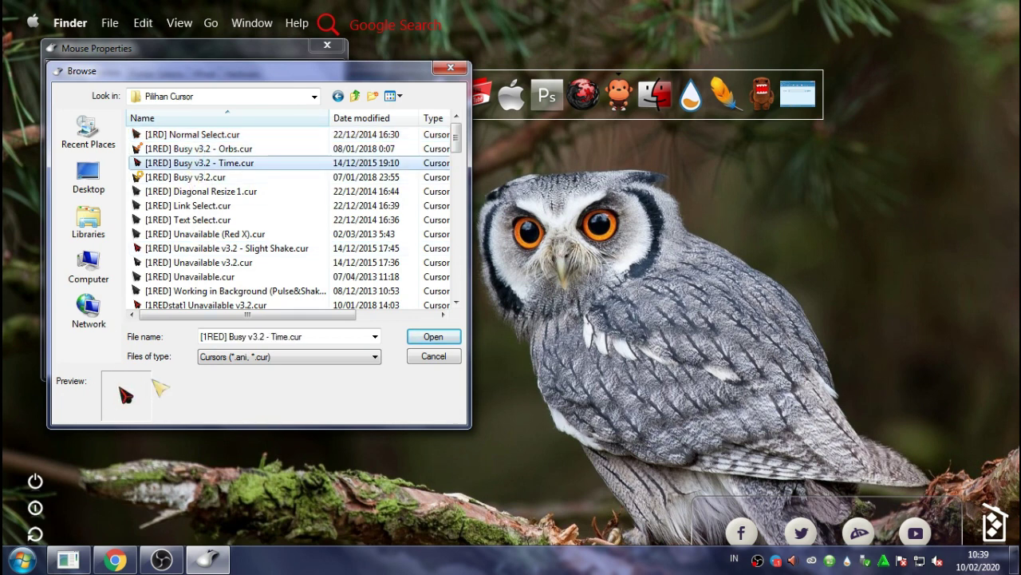
left_click(177, 250)
left_click(187, 192)
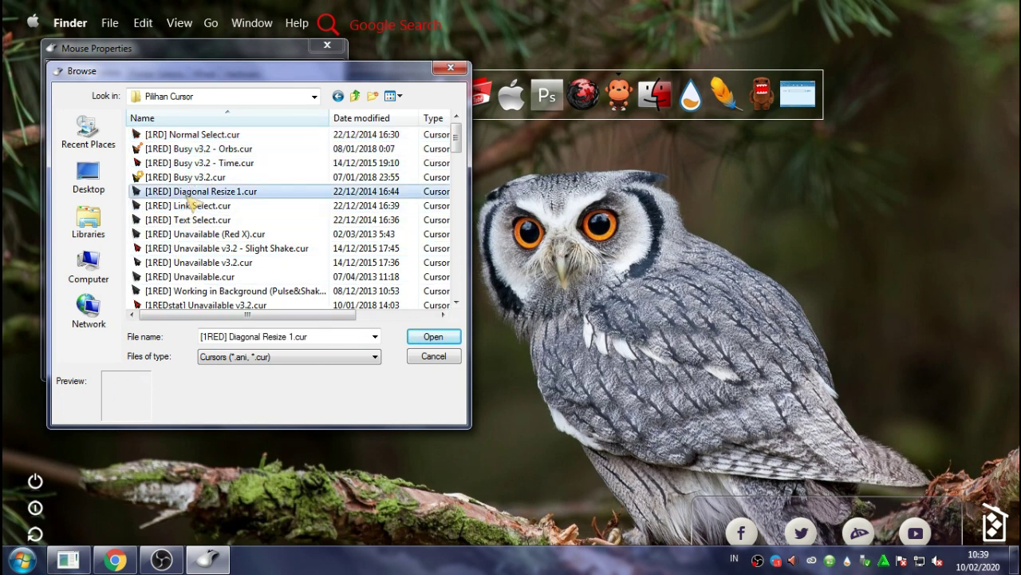
scroll(192, 252, "down", 1)
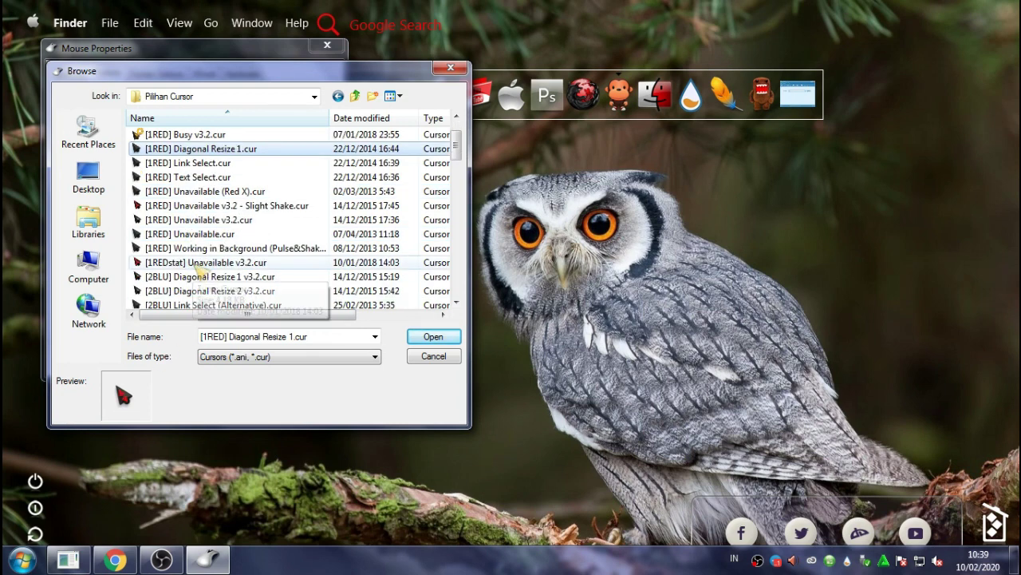
left_click(191, 261)
Preview the [2BLU] cursor files, such as Link Select v3.2 - Stream, Misc, Normal Select and Working In Background v3.2
scroll(193, 270, "down", 1)
scroll(189, 272, "down", 1)
left_click(183, 266)
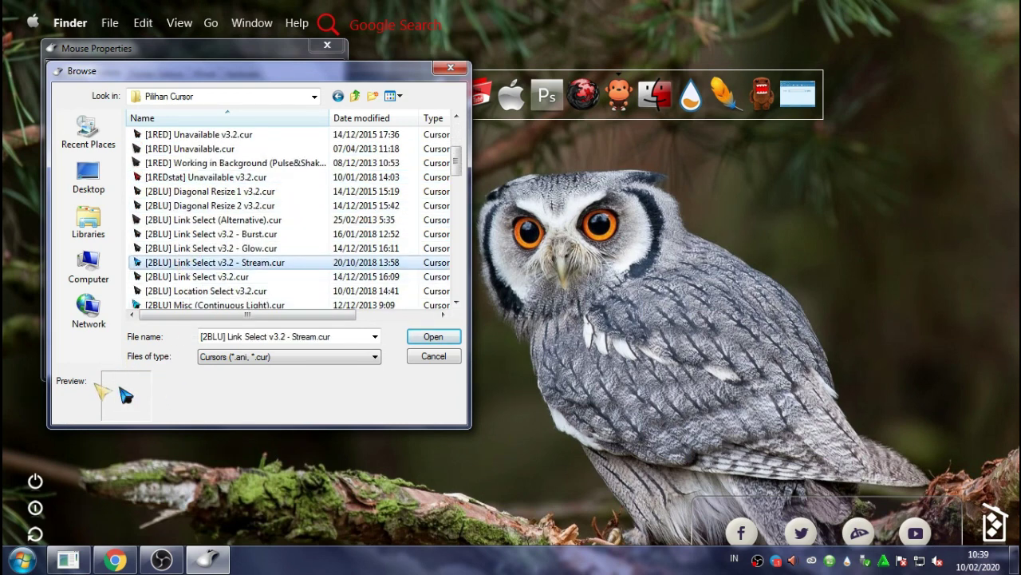
scroll(195, 259, "down", 1)
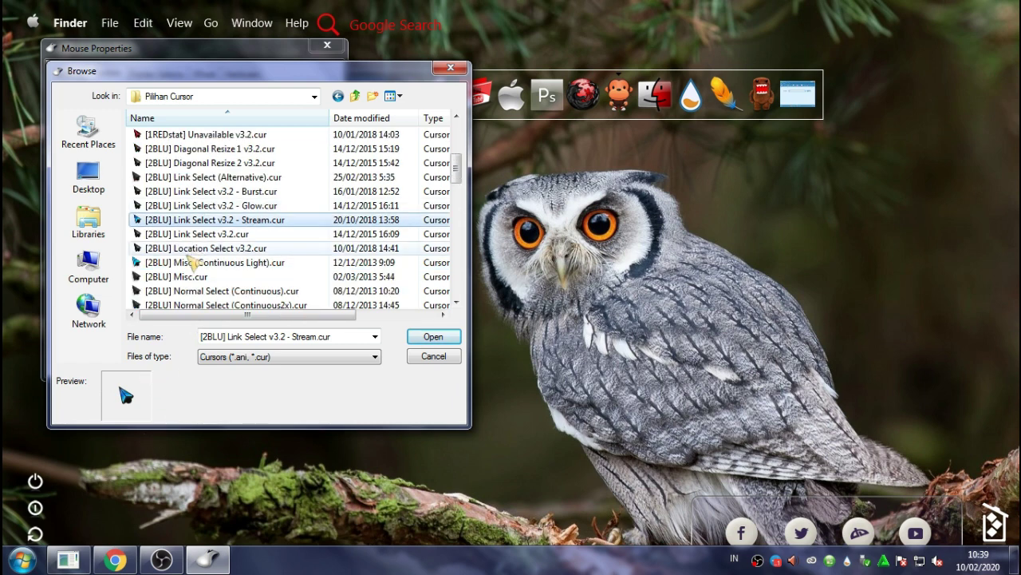
left_click(197, 248)
left_click(197, 263)
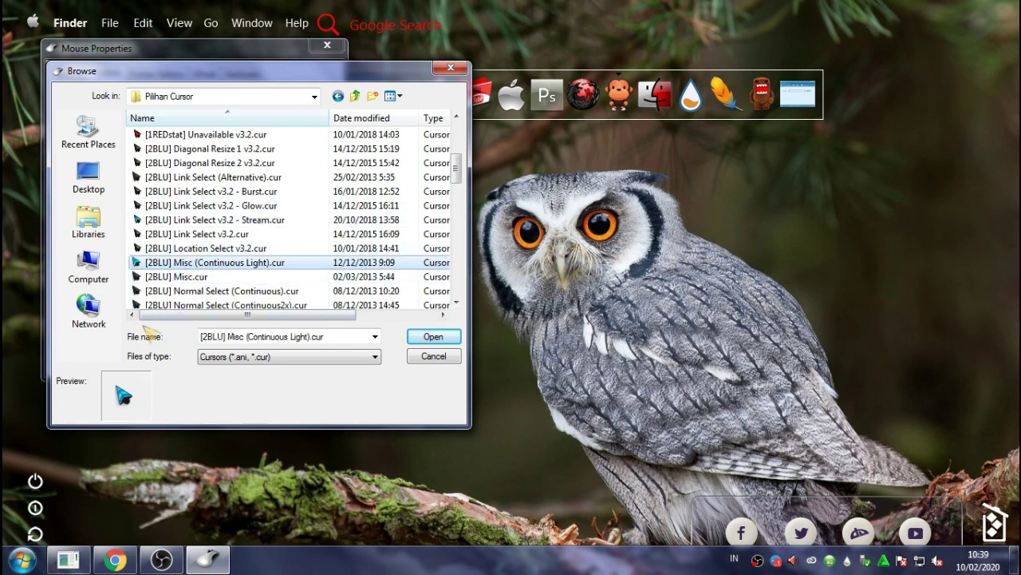
left_click(192, 276)
scroll(191, 276, "down", 2)
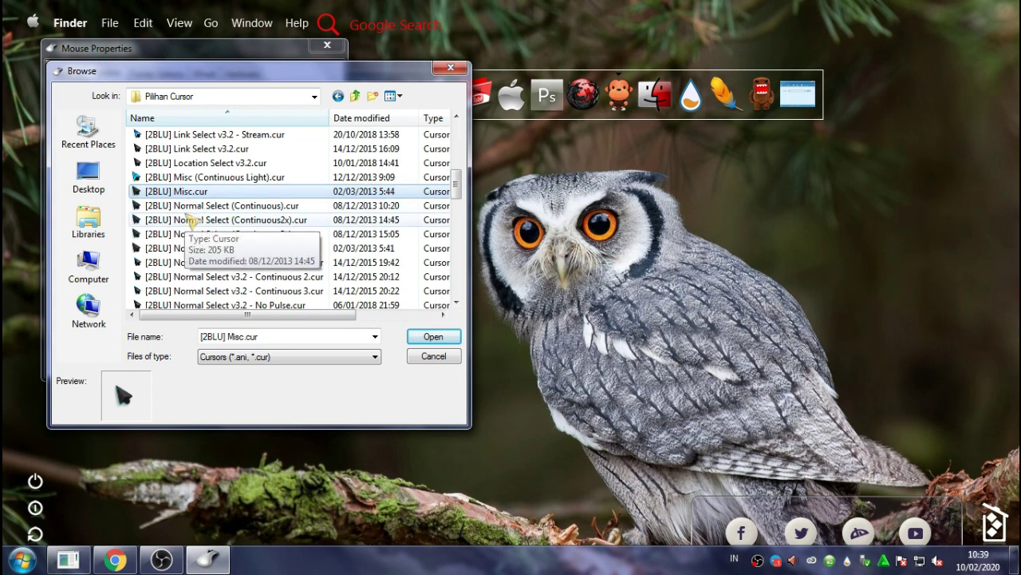
left_click(192, 220)
left_click(190, 249)
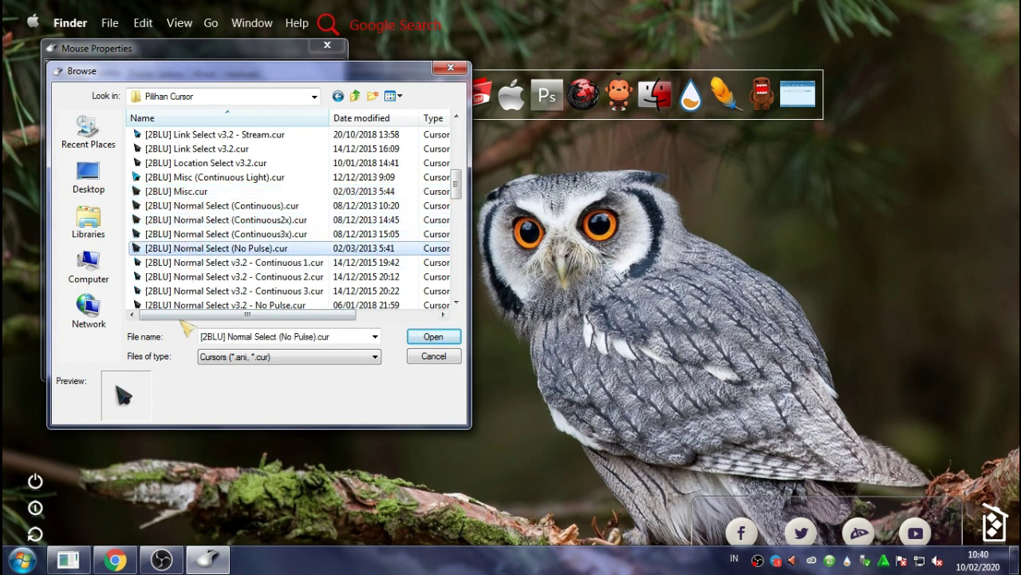
left_click(193, 263)
scroll(194, 270, "down", 4)
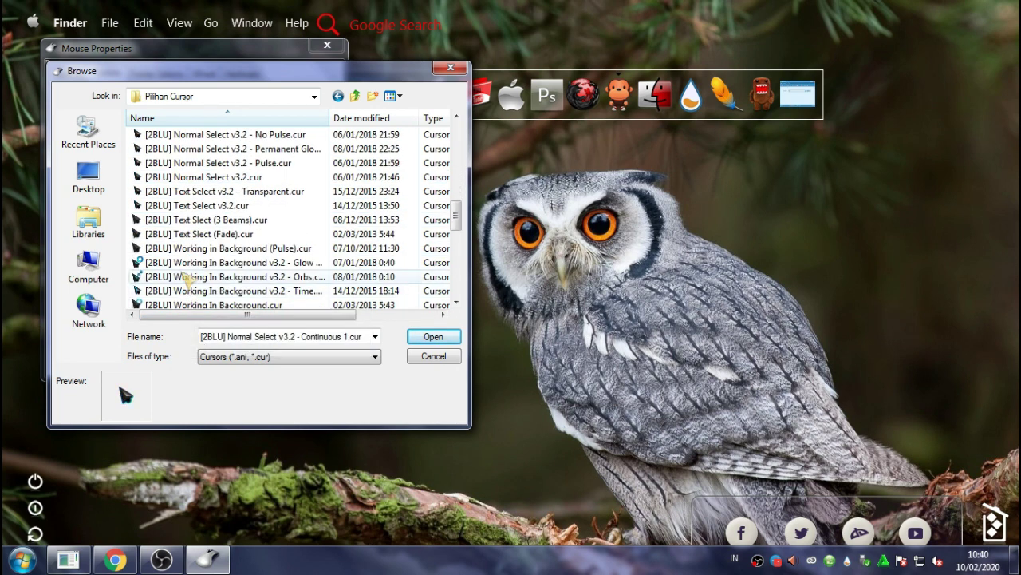
left_click(191, 276)
left_click(180, 262)
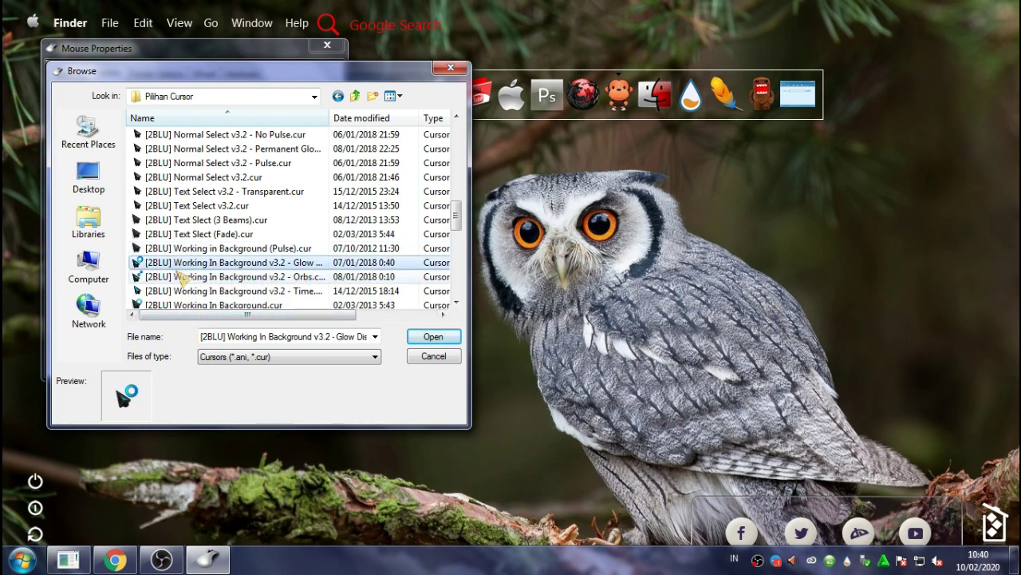
Preview the green [3GRE] Link Select v3.2 - Stream.cur cursor
scroll(180, 292, "down", 8)
scroll(186, 294, "up", 3)
left_click(207, 176)
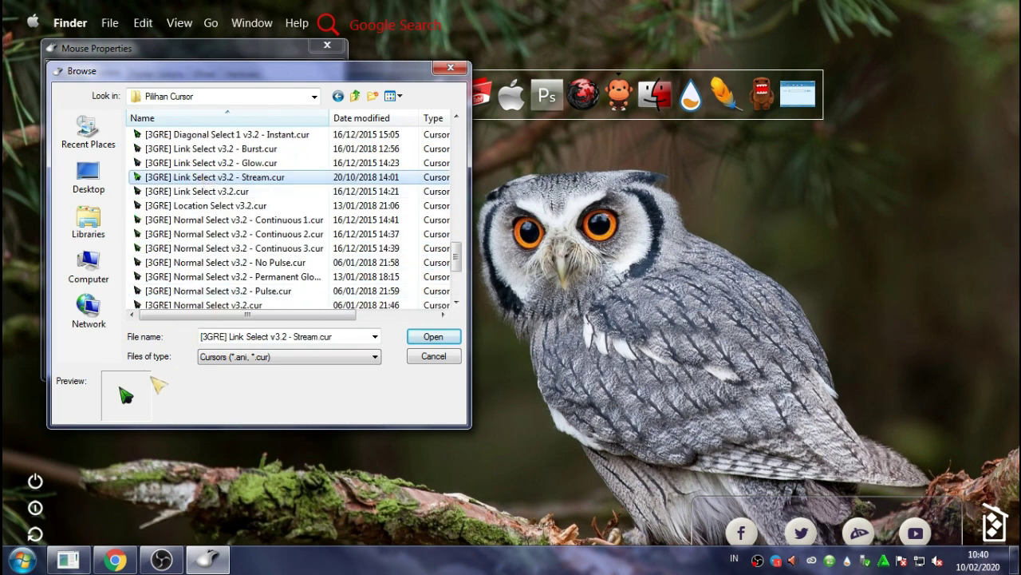
Assign [1REDstat] Unavailable v3.2.cur as the Normal Select pointer, then apply the change and close Mouse Properties
scroll(209, 257, "up", 8)
left_click(213, 249)
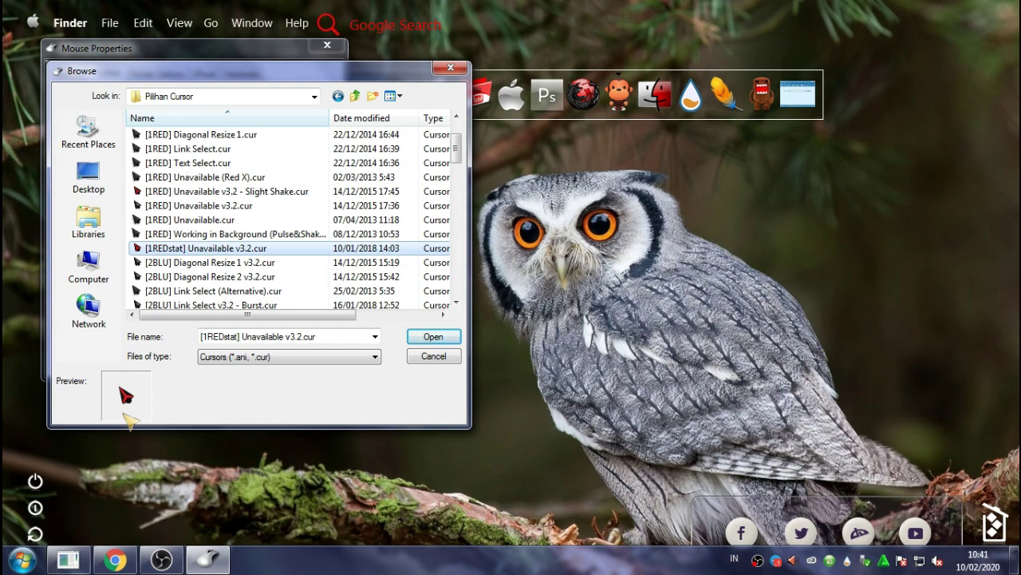
left_click(433, 337)
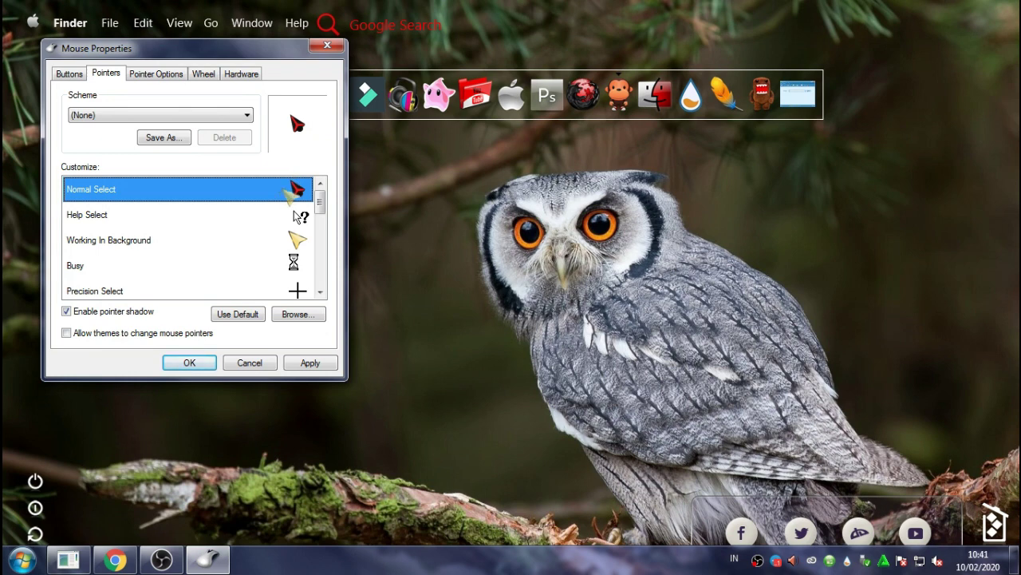
left_click(312, 364)
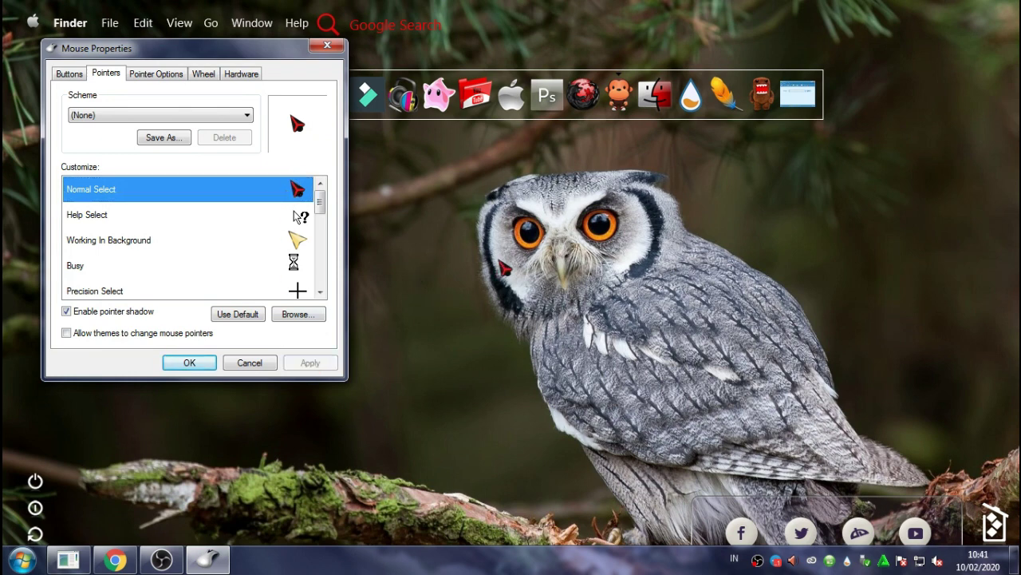
left_click(199, 363)
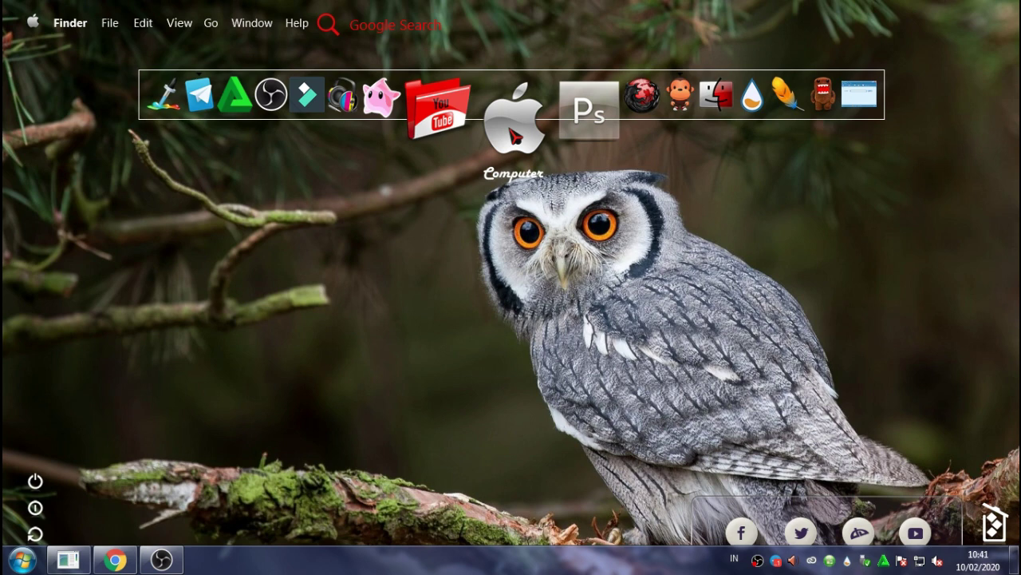
Refresh the desktop to try out the red pointer
right_click(410, 229)
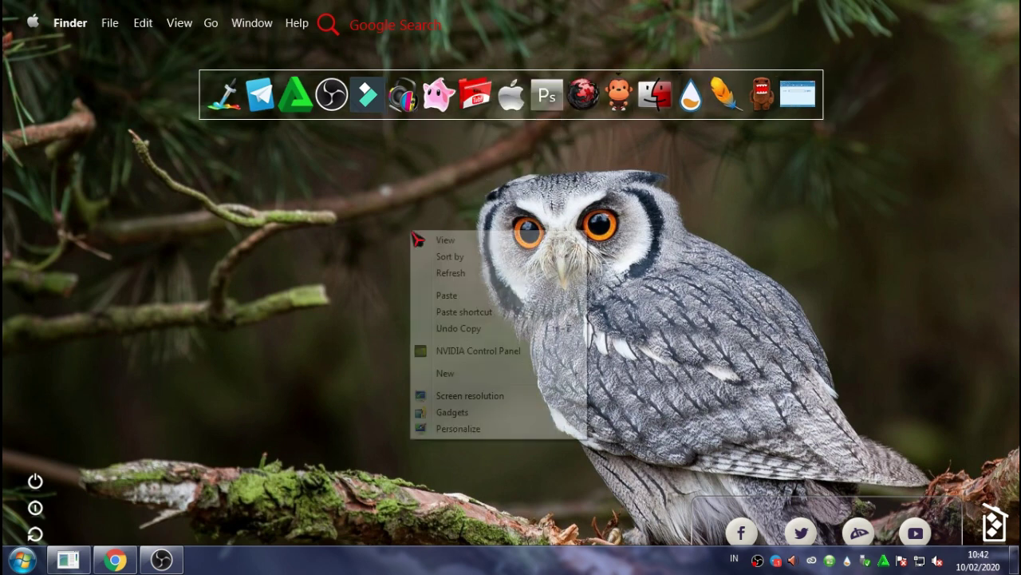
left_click(449, 278)
right_click(404, 248)
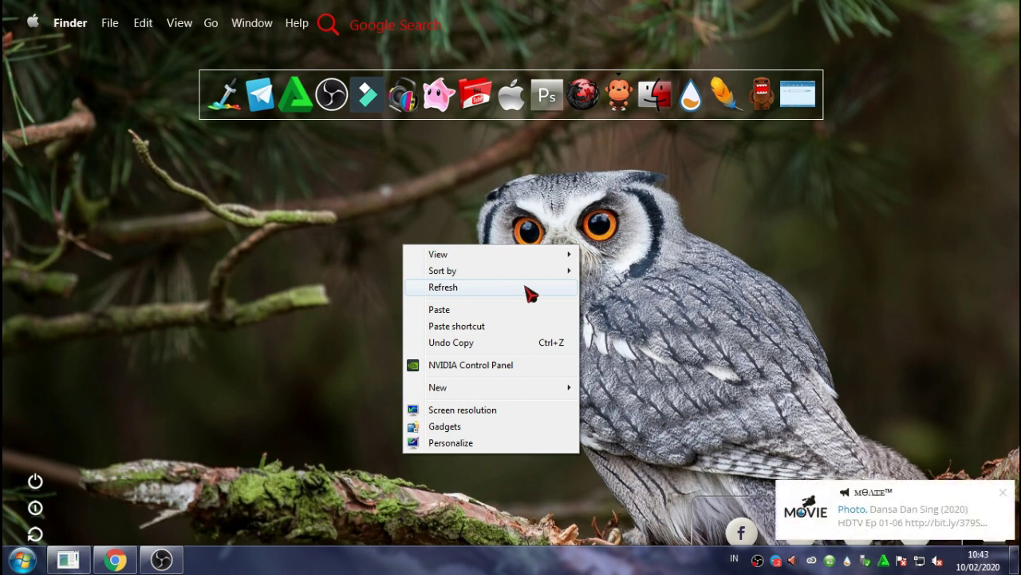
left_click(461, 215)
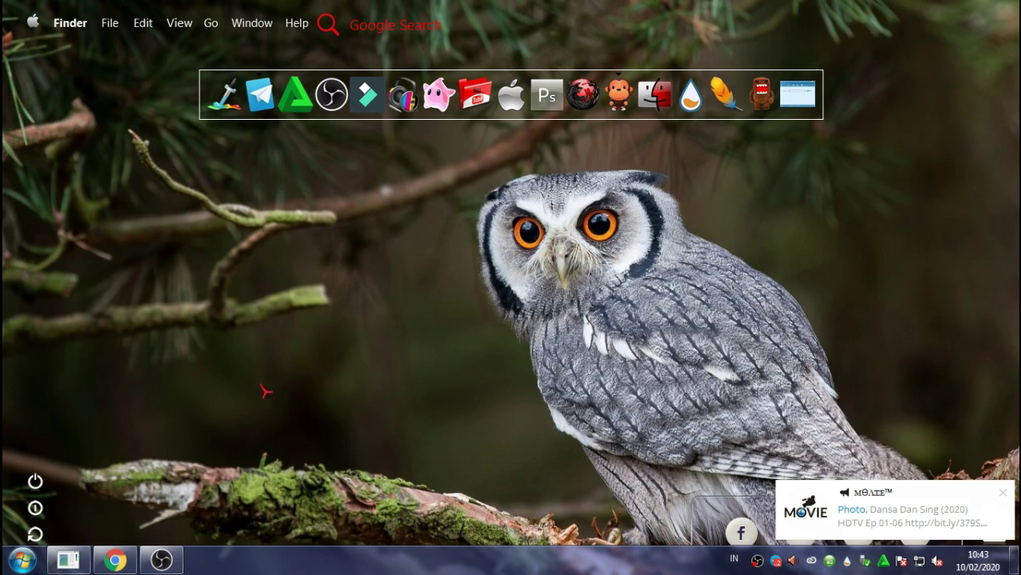
Reopen the Mouse pointer settings by searching for "m", and start browsing for a new Normal Select pointer
left_click(22, 561)
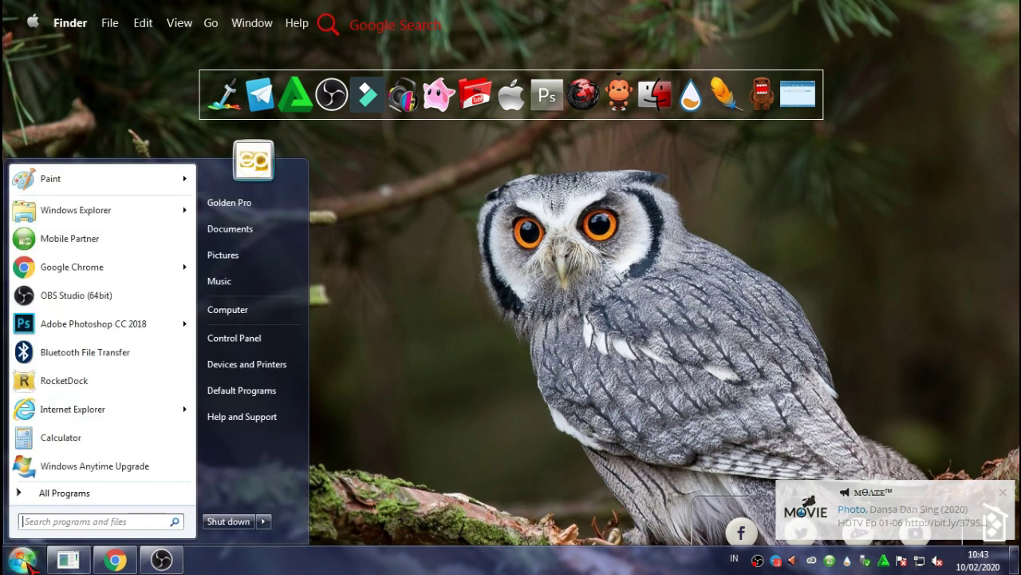
left_click(54, 519)
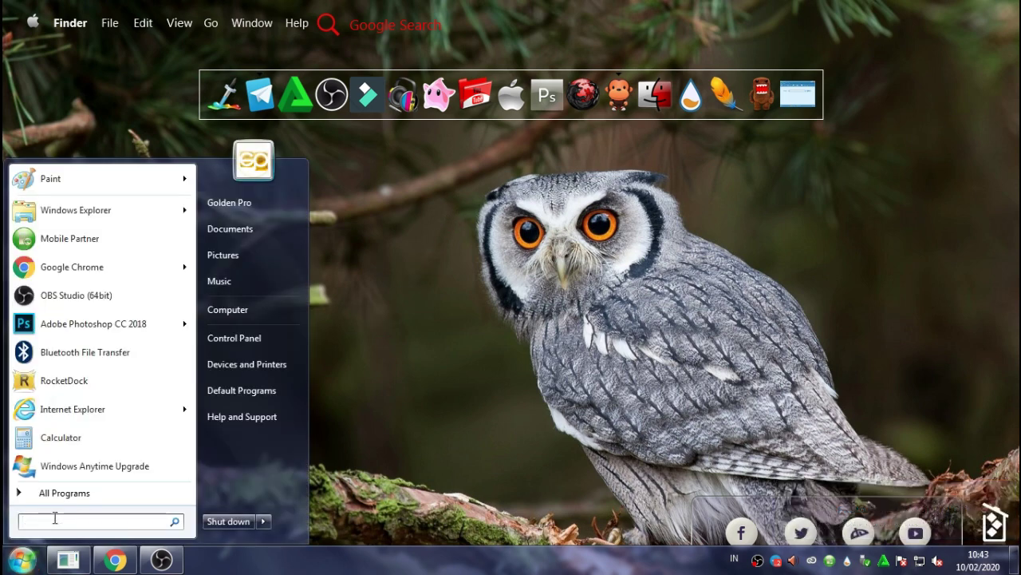
type("m")
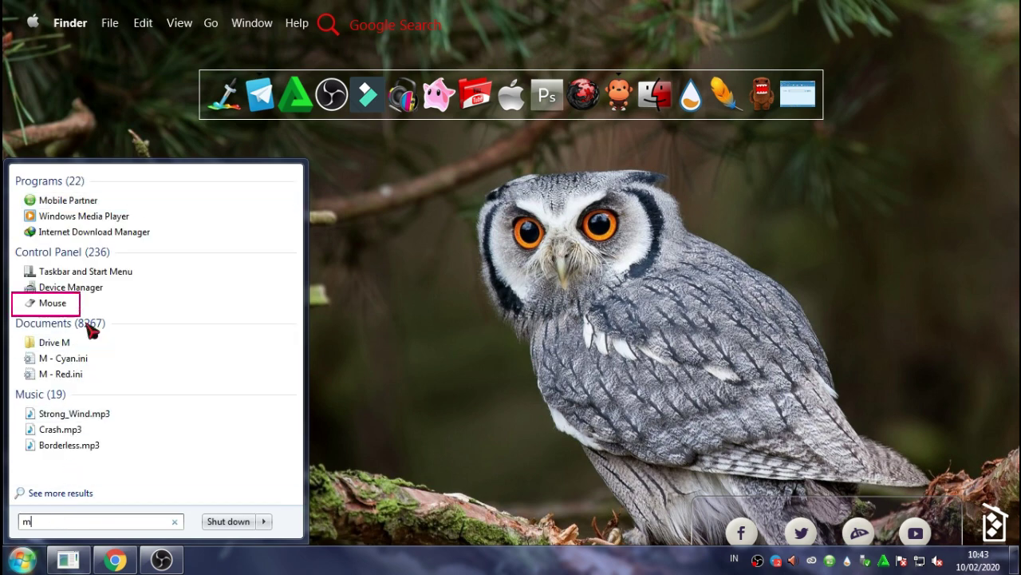
left_click(47, 303)
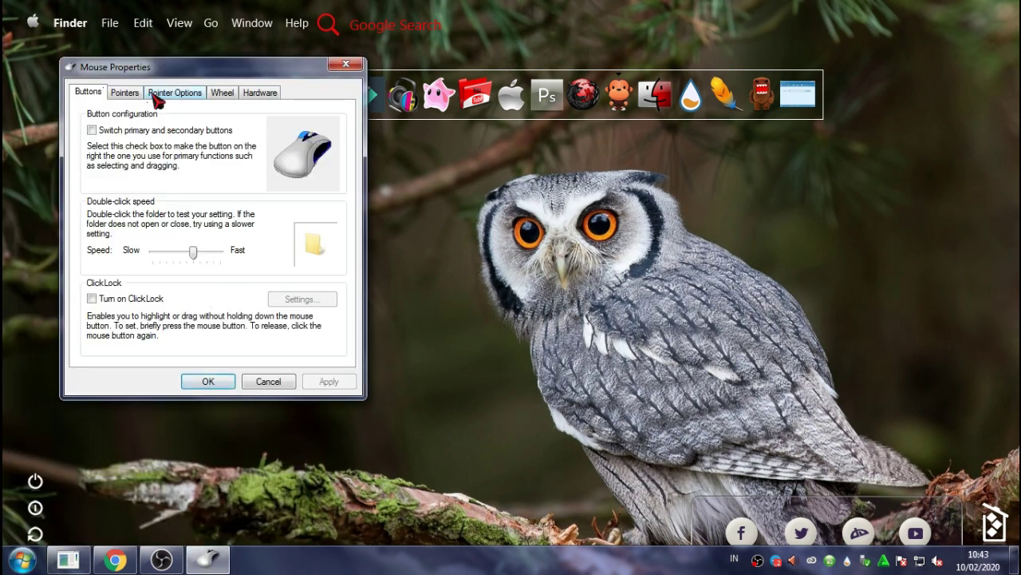
left_click(140, 96)
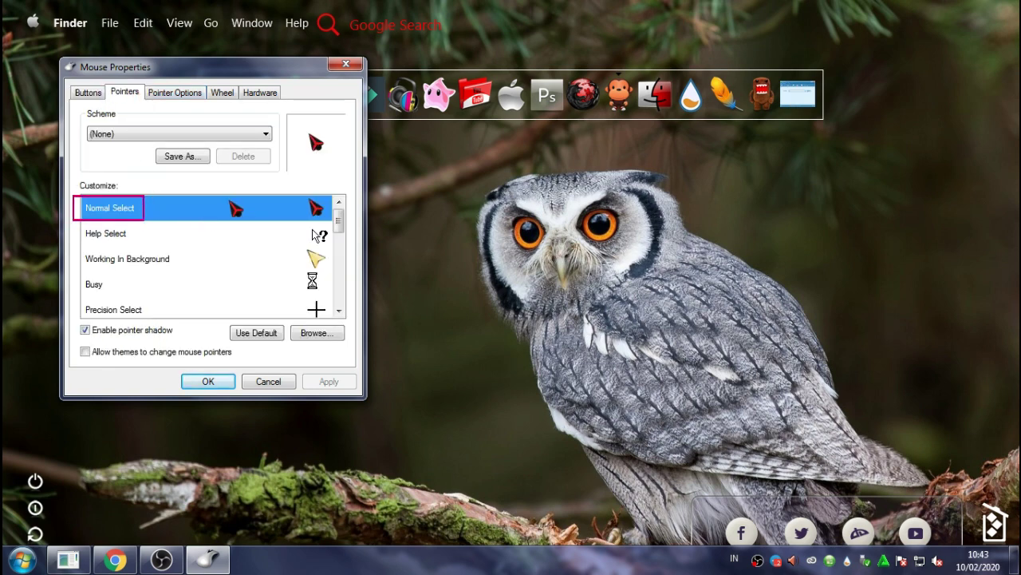
double_click(151, 214)
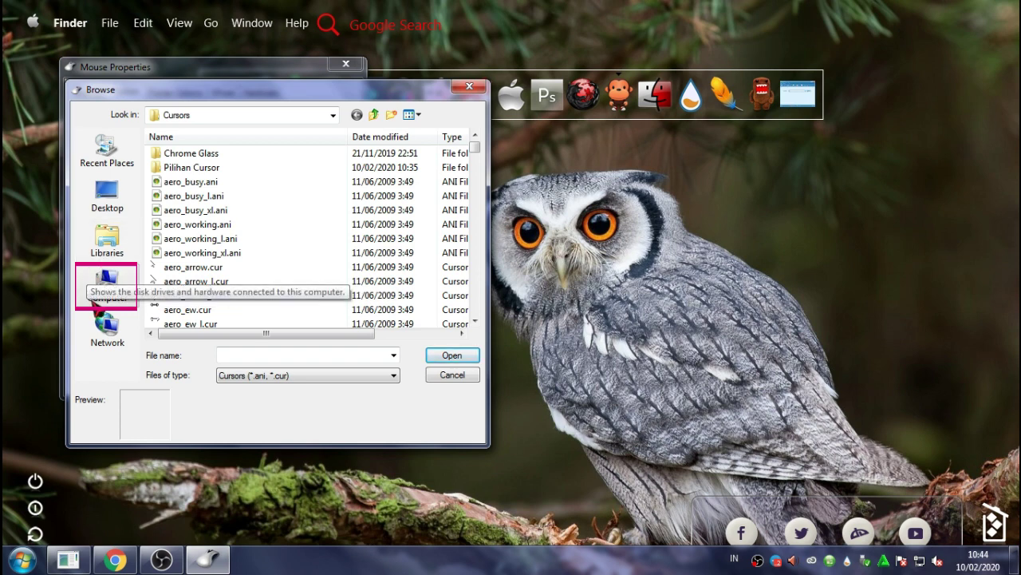
Go to the Pilihan Cursor folder under Kursors > DIM Cursor on New Volume (F:)
left_click(137, 281)
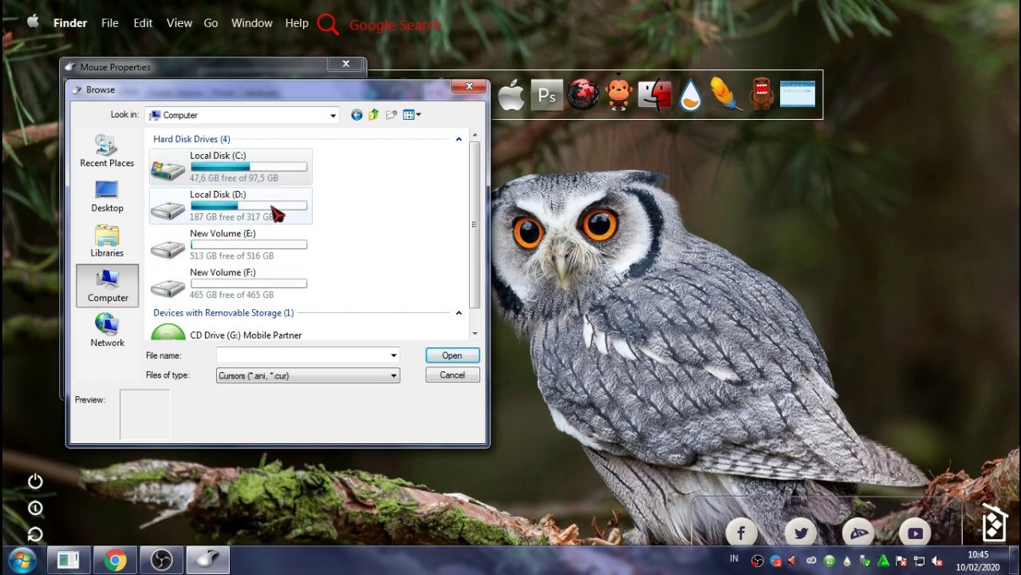
double_click(243, 286)
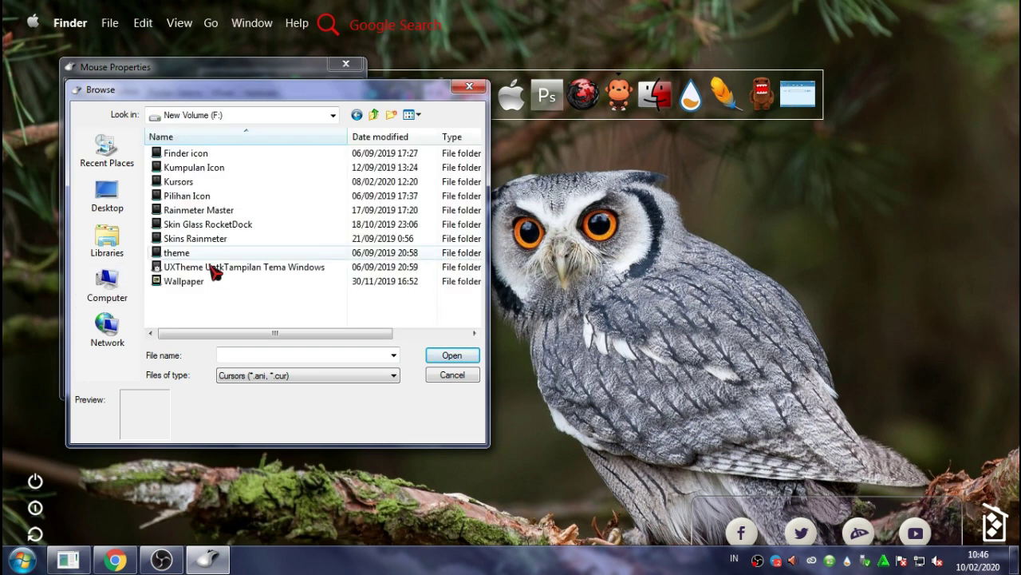
double_click(210, 183)
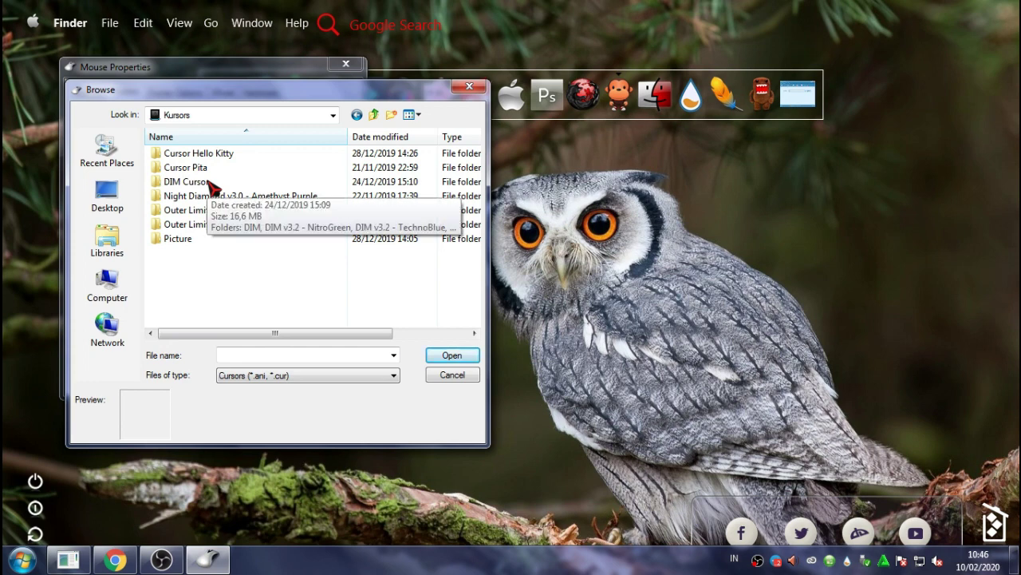
left_click(236, 186)
double_click(237, 185)
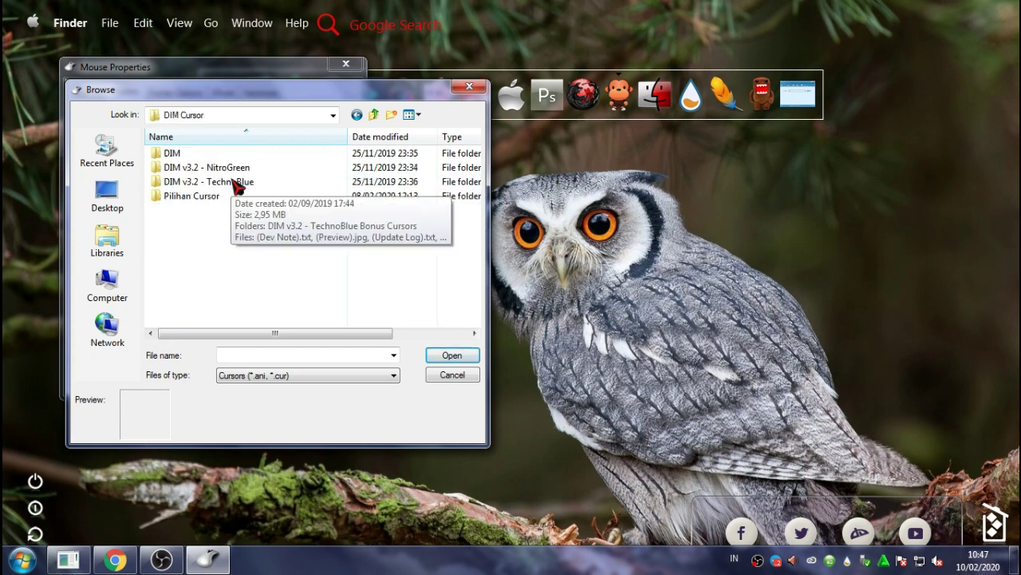
double_click(226, 200)
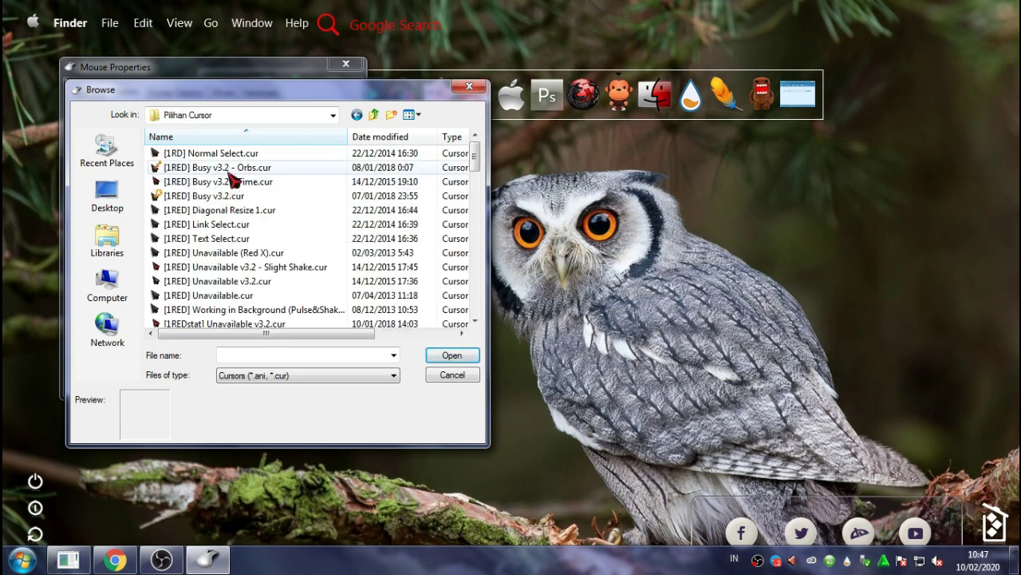
Preview red and blue cursor files, such as [1RED] Unavailable v3.2 - Slight Shake, [2BLU] Link Select v3.2 and [2BLU] Normal Select (Continuous3x)
scroll(234, 172, "down", 6)
scroll(236, 176, "down", 2)
scroll(233, 191, "up", 10)
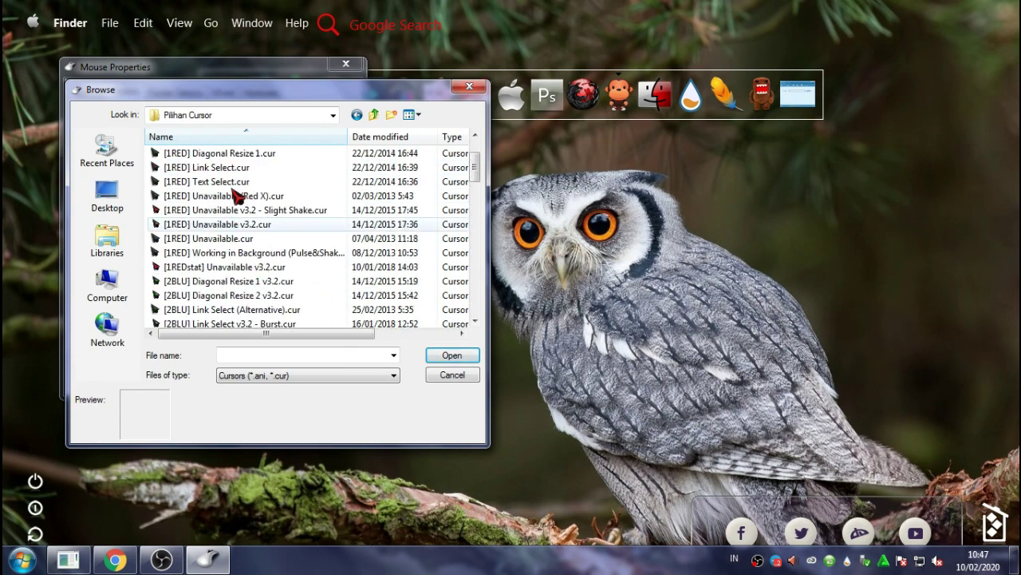
left_click(227, 154)
scroll(229, 164, "down", 2)
left_click(224, 181)
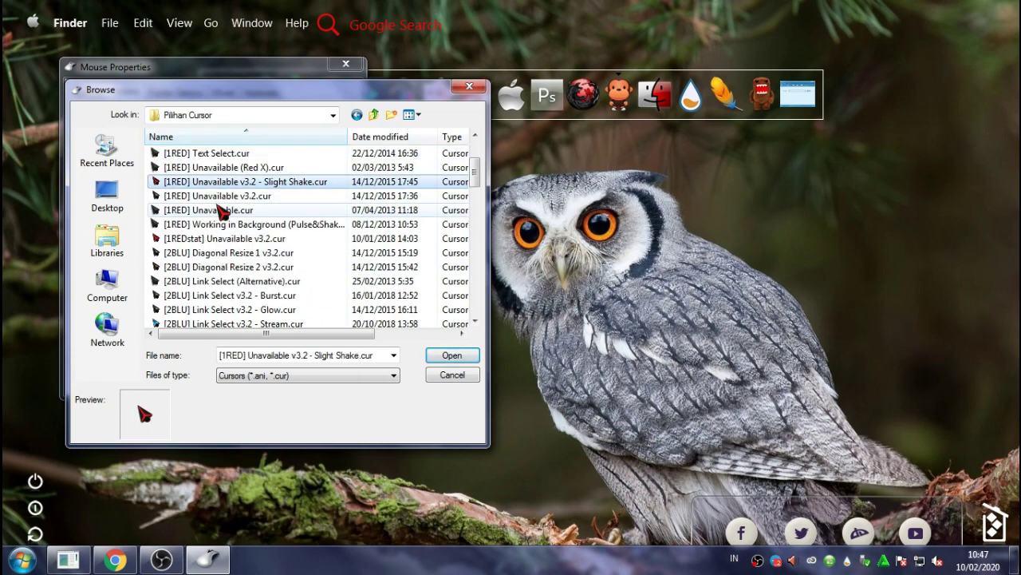
left_click(220, 253)
scroll(221, 284, "down", 1)
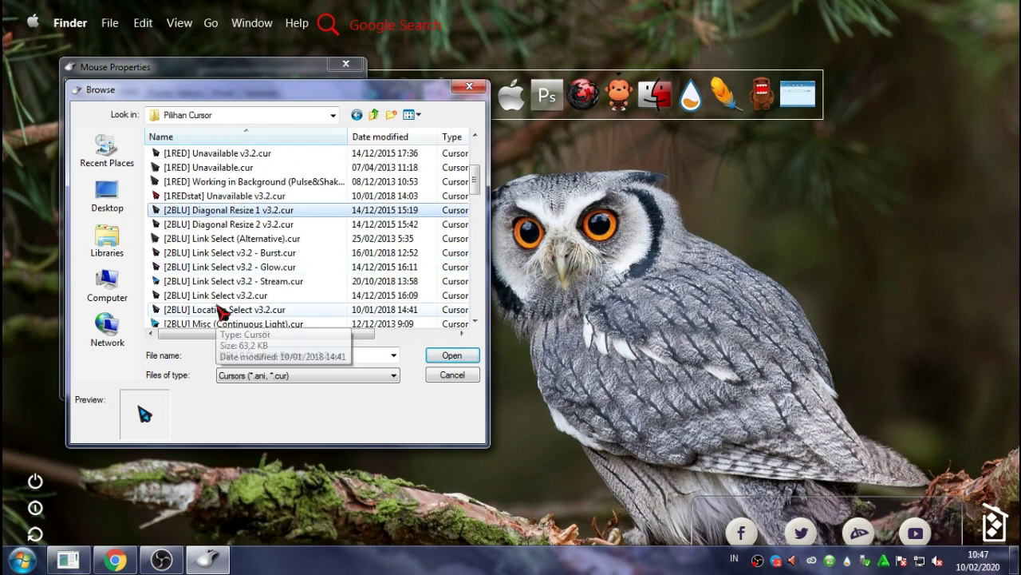
left_click(221, 281)
scroll(222, 291, "down", 1)
left_click(221, 253)
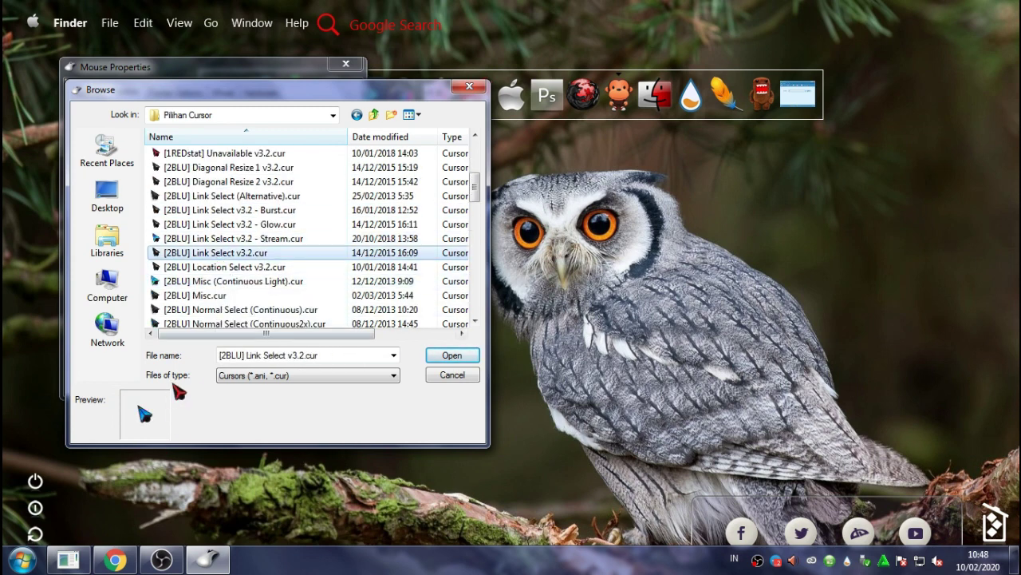
scroll(241, 297, "down", 2)
left_click(214, 253)
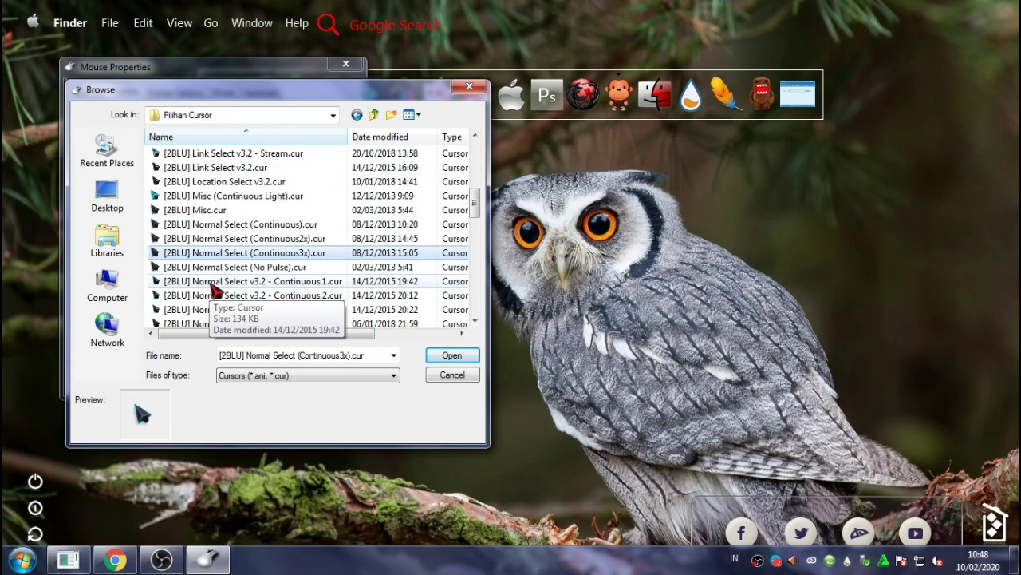
Assign [2BLUstat] Link Select v3.2.cur as the Normal Select pointer, then apply the change and close Mouse Properties
scroll(210, 293, "down", 10)
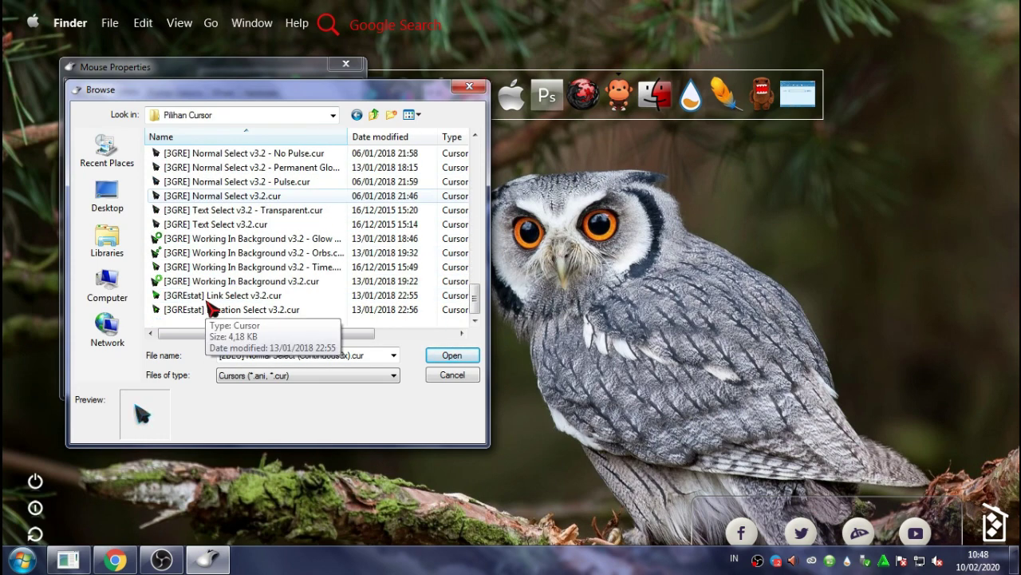
scroll(214, 296, "up", 5)
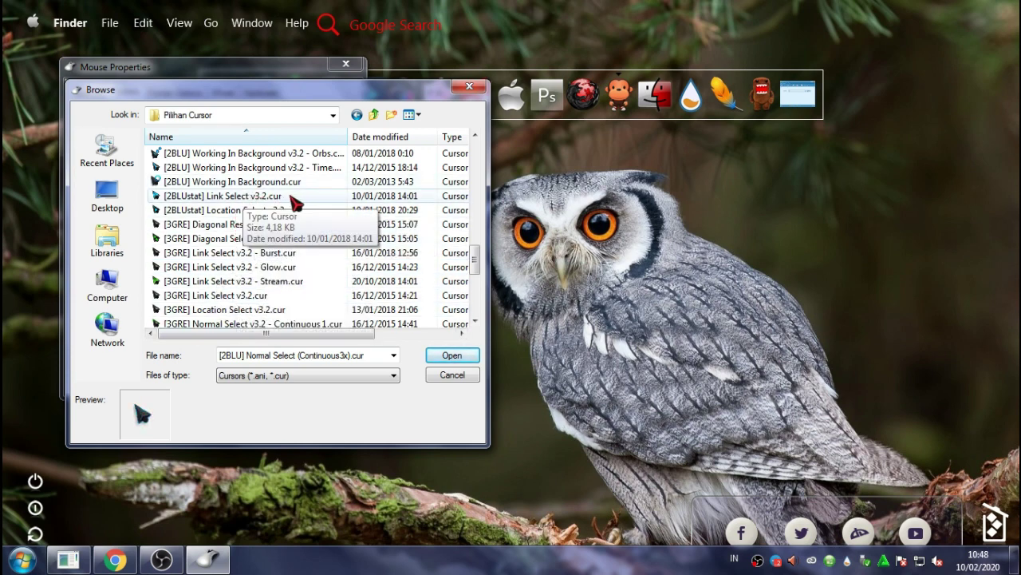
left_click(257, 198)
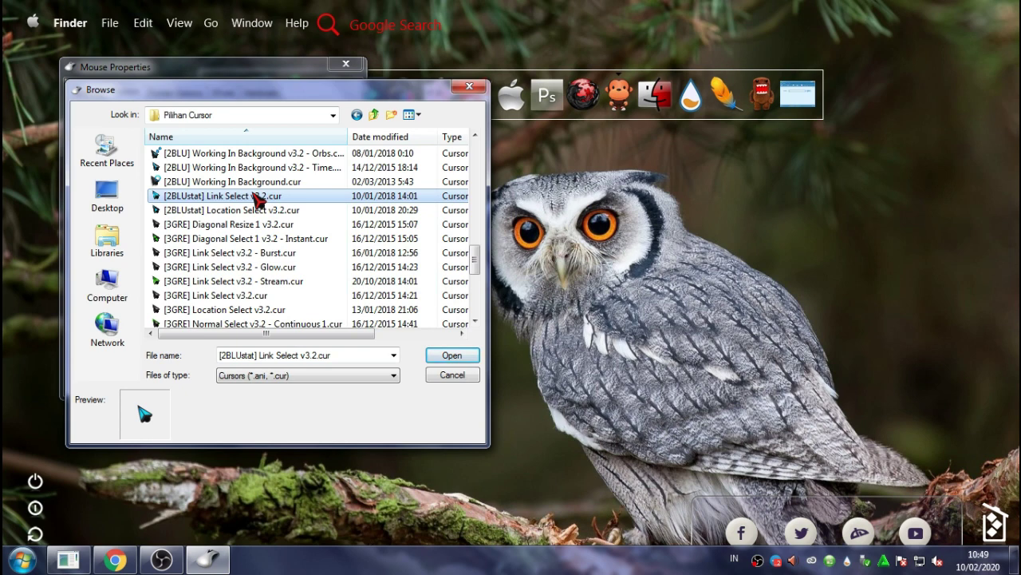
left_click(444, 356)
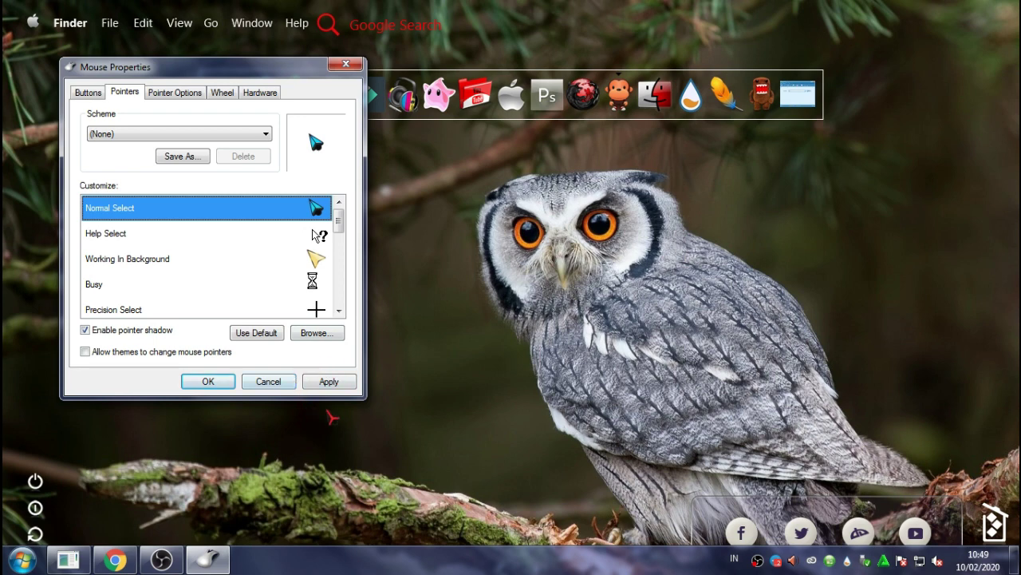
left_click(328, 381)
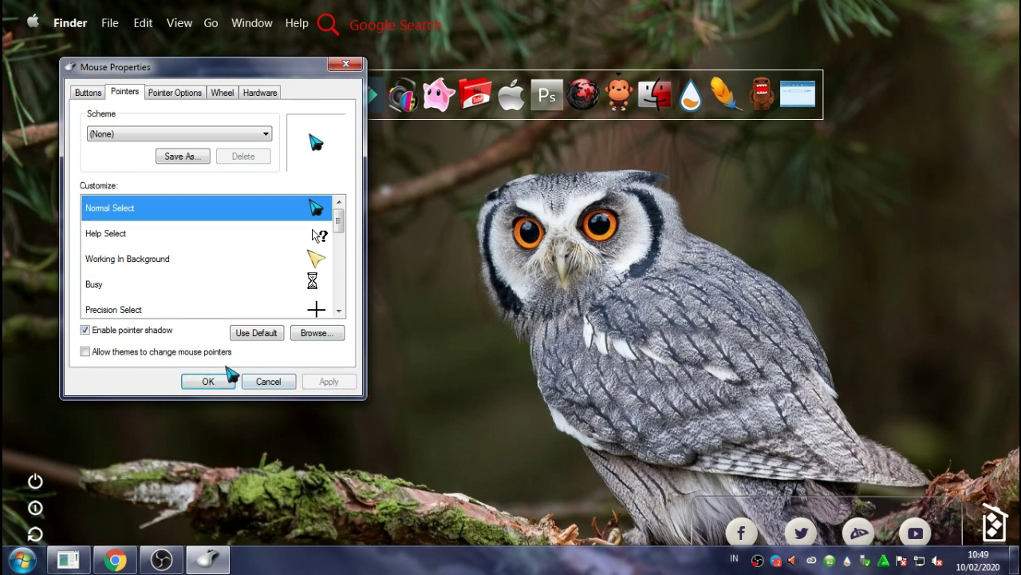
left_click(208, 382)
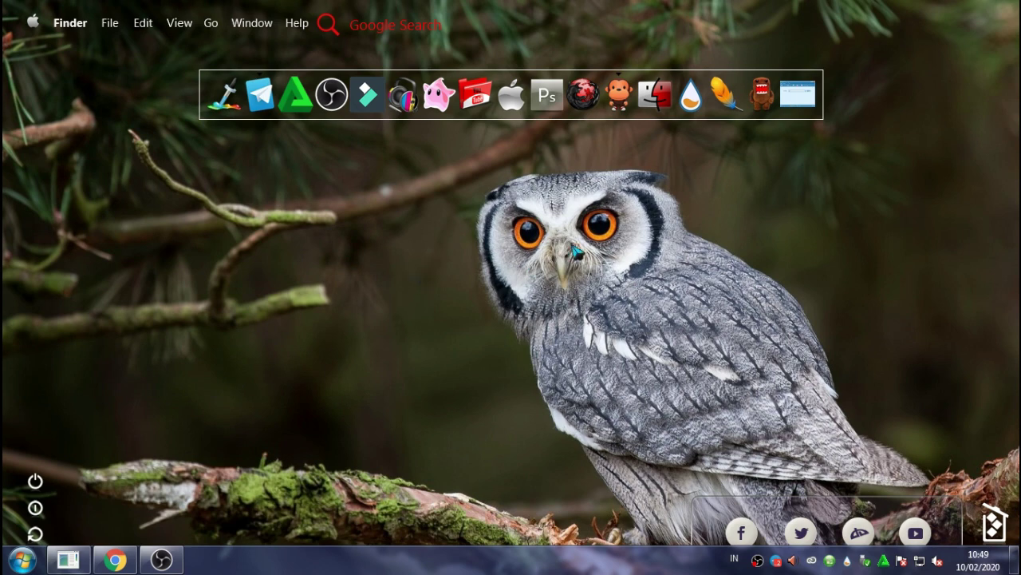
Refresh the desktop twice to try out the blue pointer
right_click(409, 270)
left_click(427, 309)
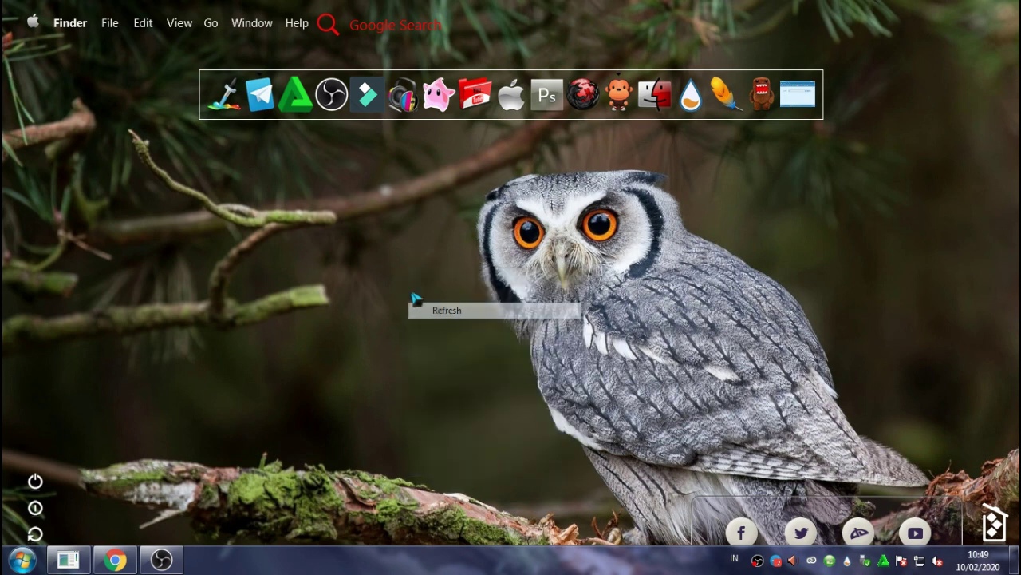
right_click(378, 256)
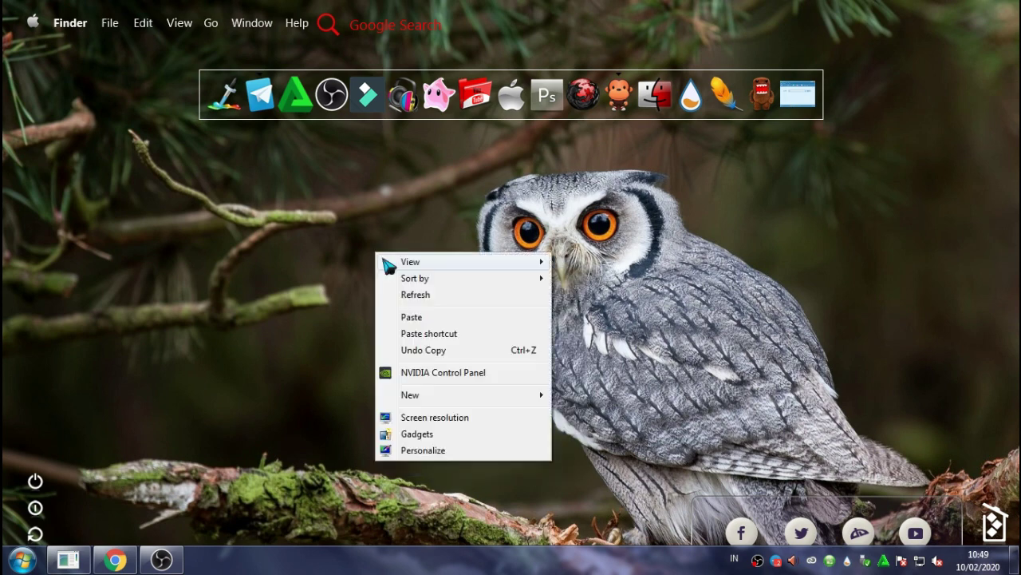
left_click(461, 296)
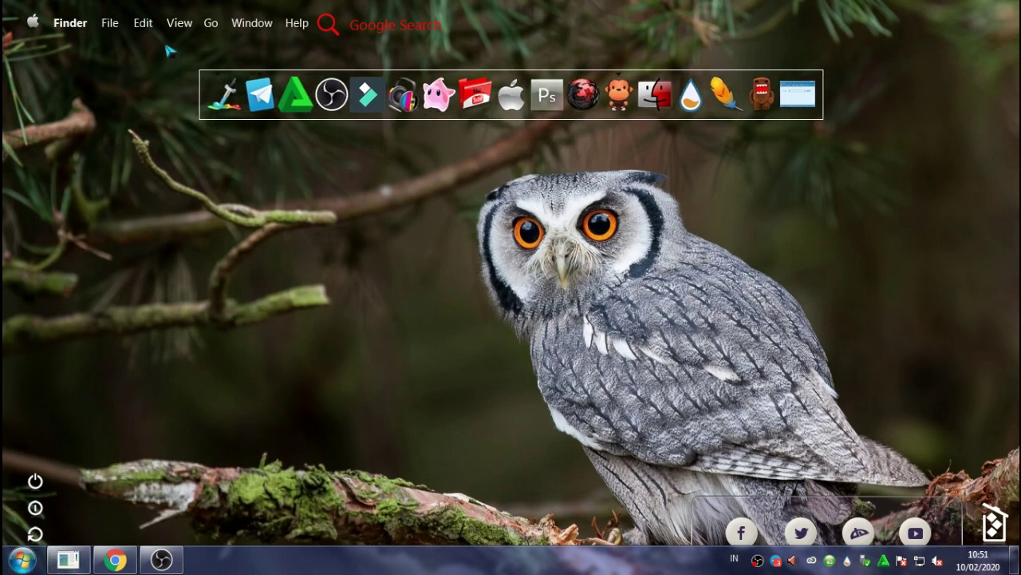
View the mouse pointer settings through the desktop's Personalization window, then close both windows
right_click(420, 309)
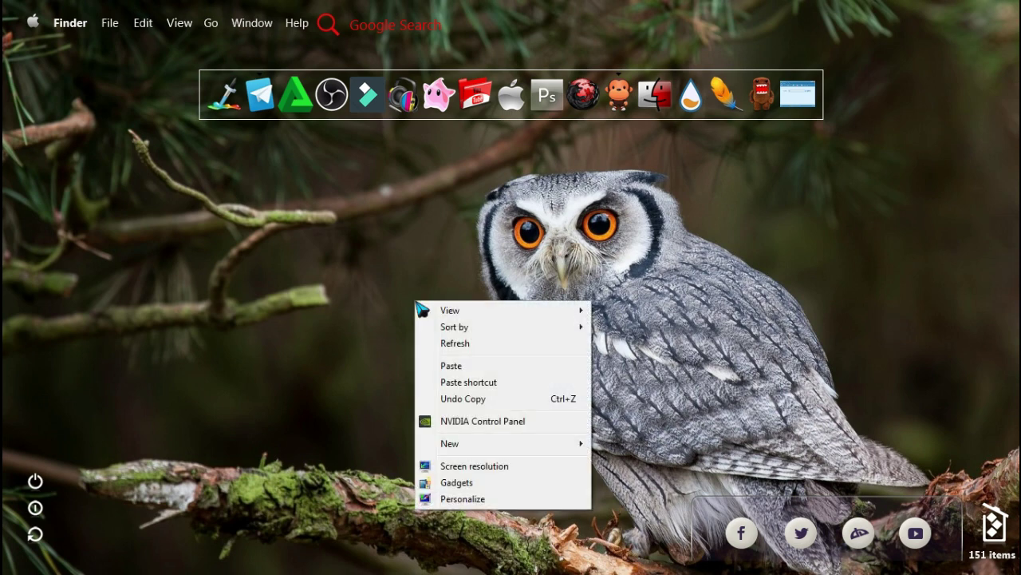
left_click(488, 500)
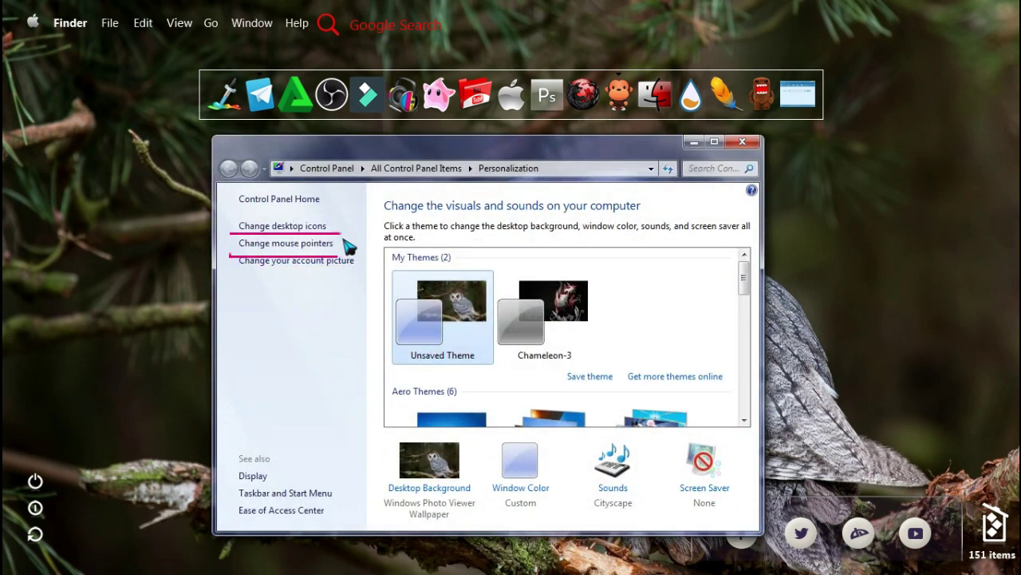
left_click(289, 245)
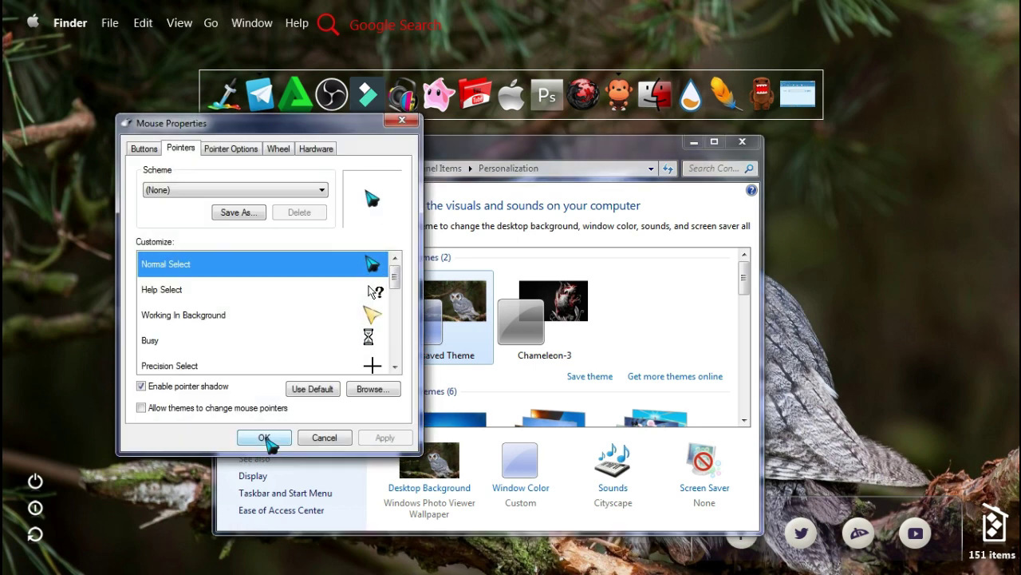
left_click(267, 439)
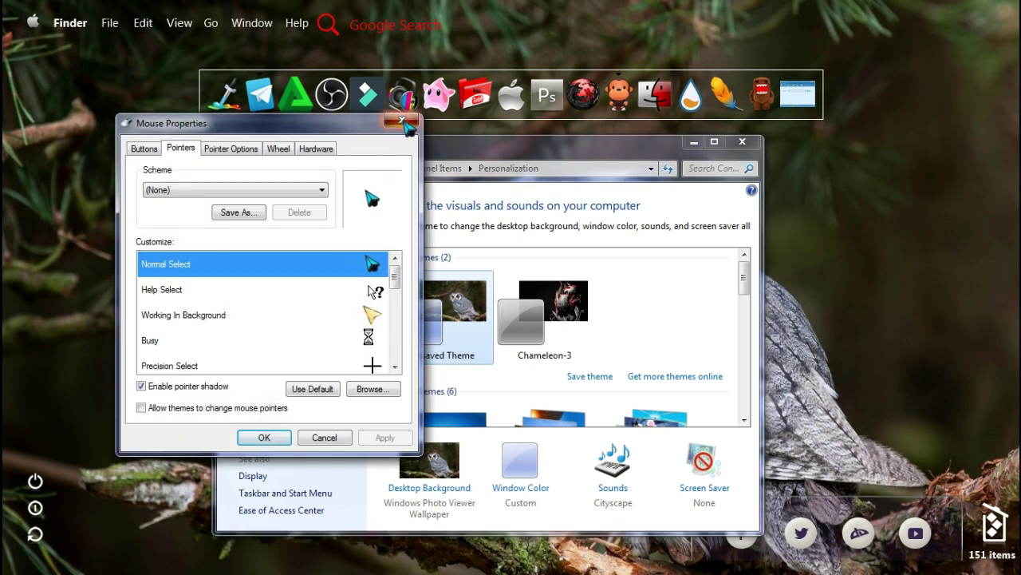
left_click(742, 143)
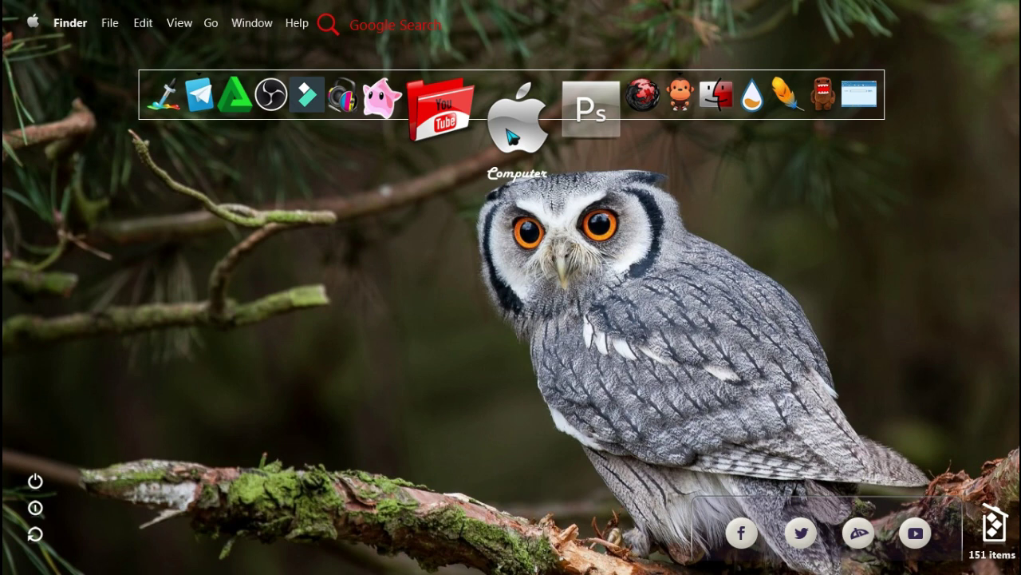
left_click(514, 137)
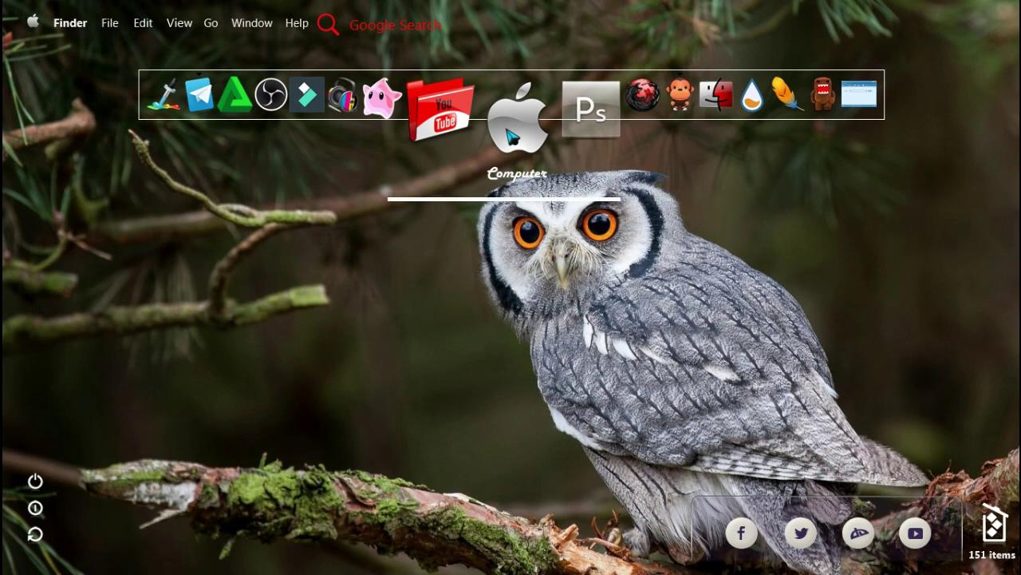